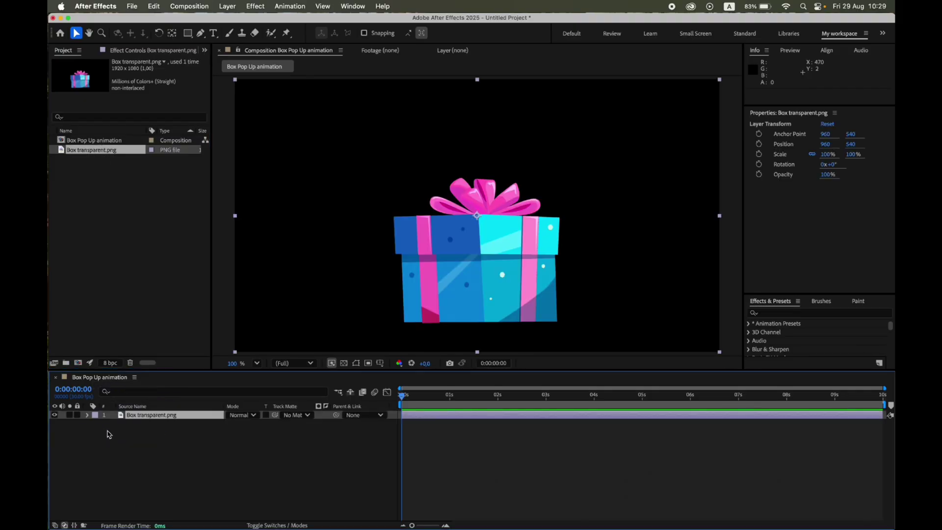
# - Toggle the transparency grid, then move the gift box's anchor point to its bottom edge (960, 958)
pyautogui.click(344, 363)
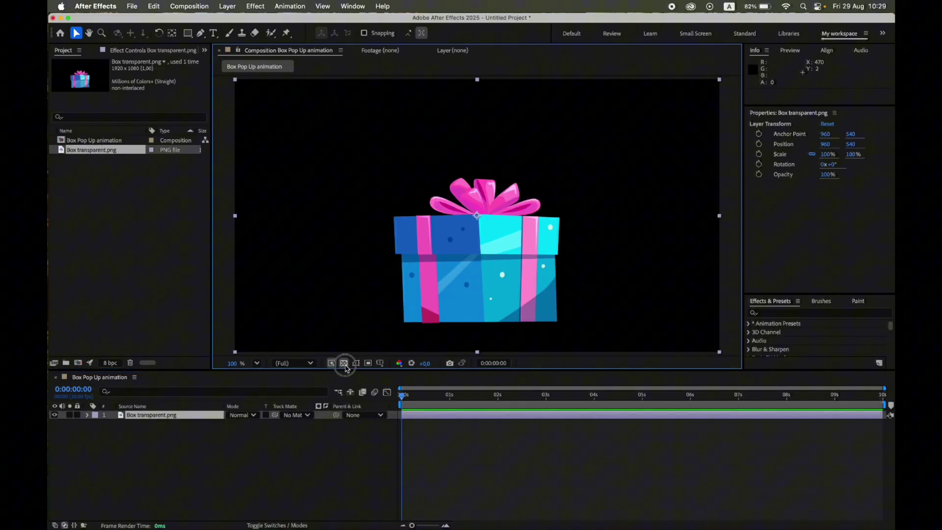
pyautogui.click(343, 363)
pyautogui.click(344, 363)
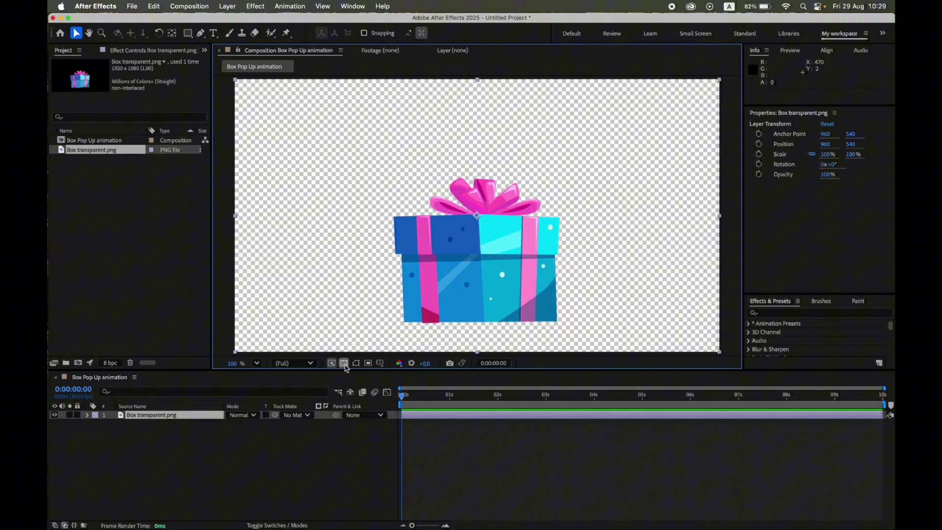
pyautogui.click(344, 363)
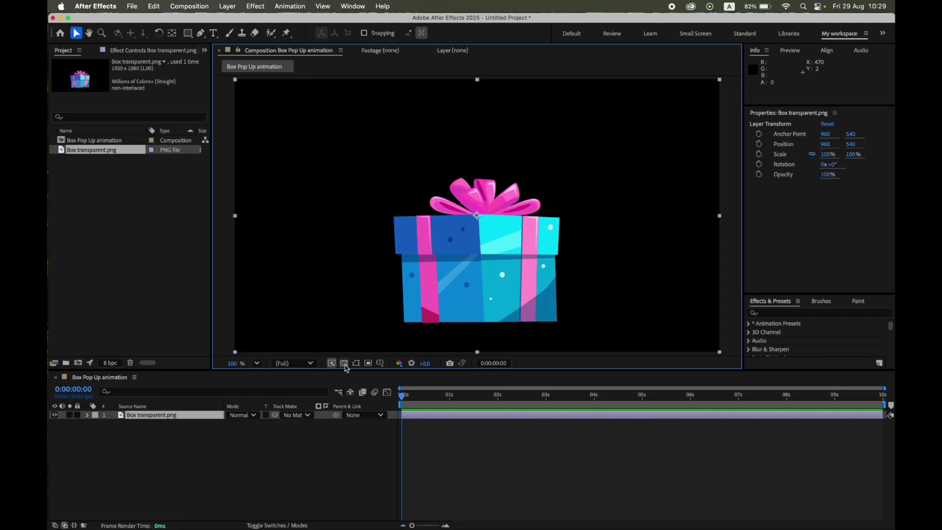
pyautogui.click(174, 39)
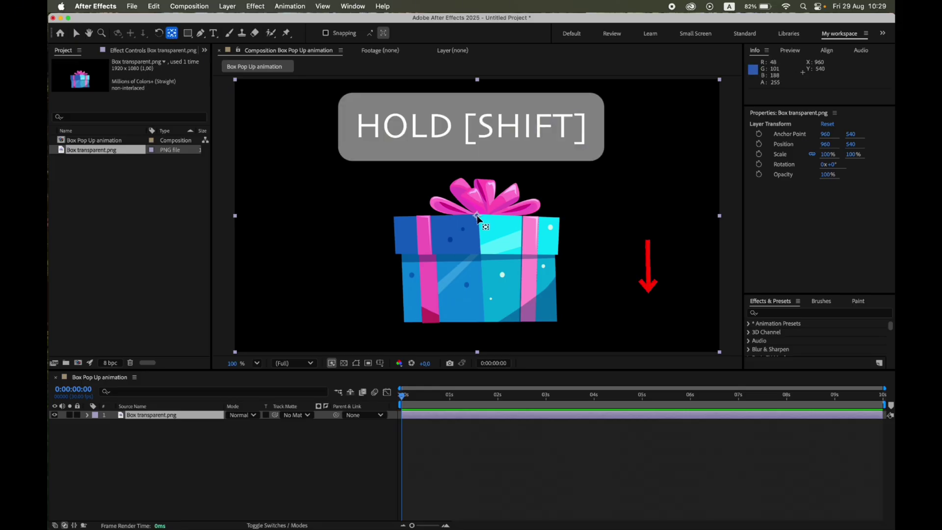
pyautogui.moveTo(478, 219); pyautogui.dragTo(483, 325)
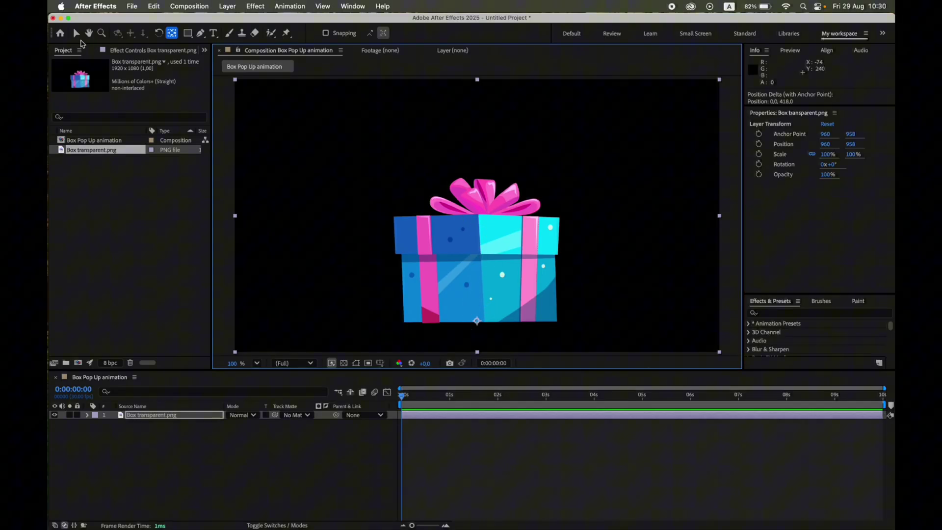
# - Keyframe the gift box's Scale at 0% on frame 0 and 100% on frame 7
pyautogui.click(76, 33)
pyautogui.click(162, 417)
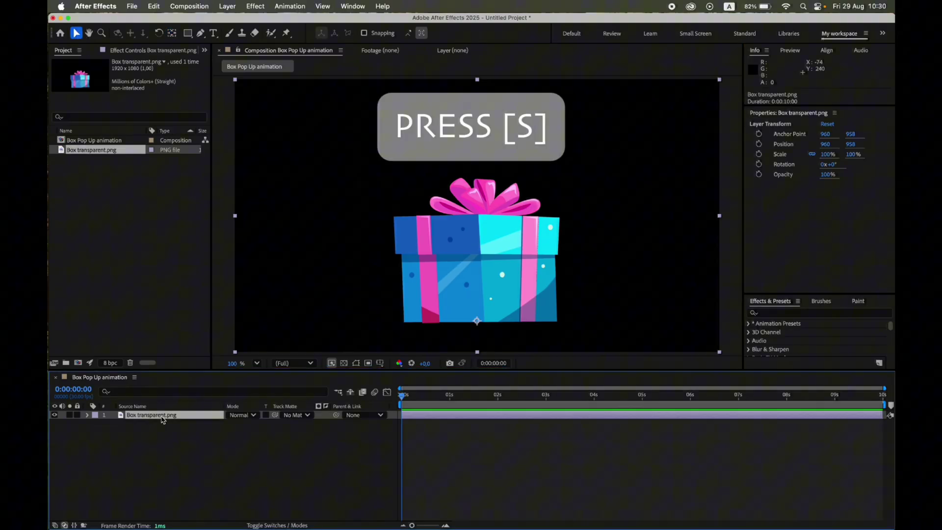
pyautogui.press('s')
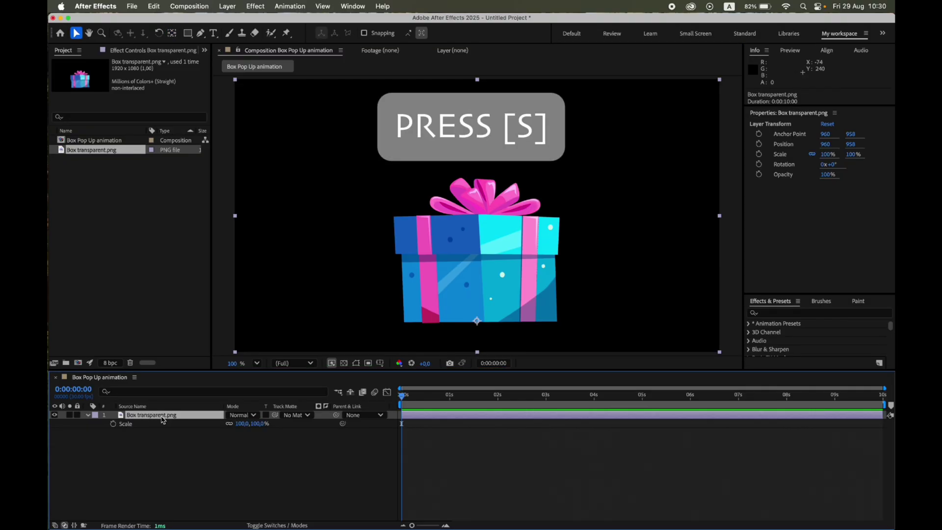
pyautogui.press(';')
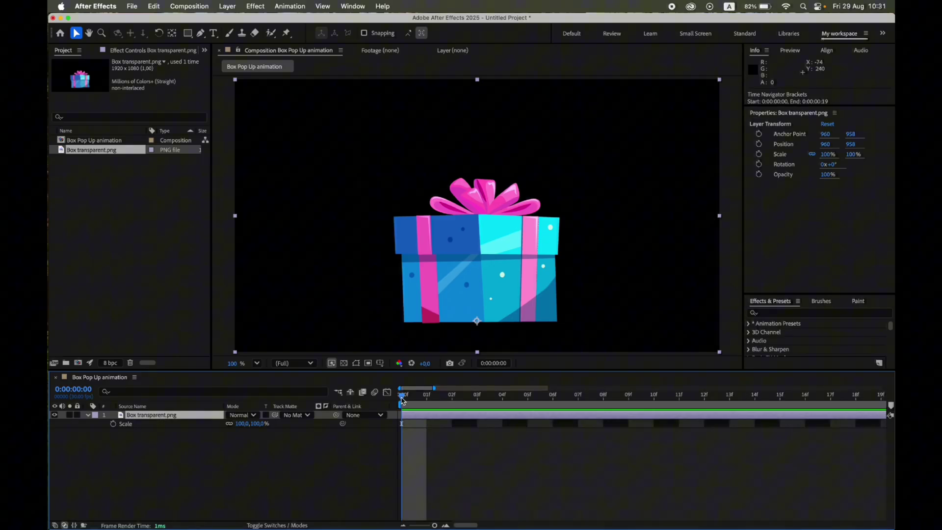
pyautogui.click(113, 424)
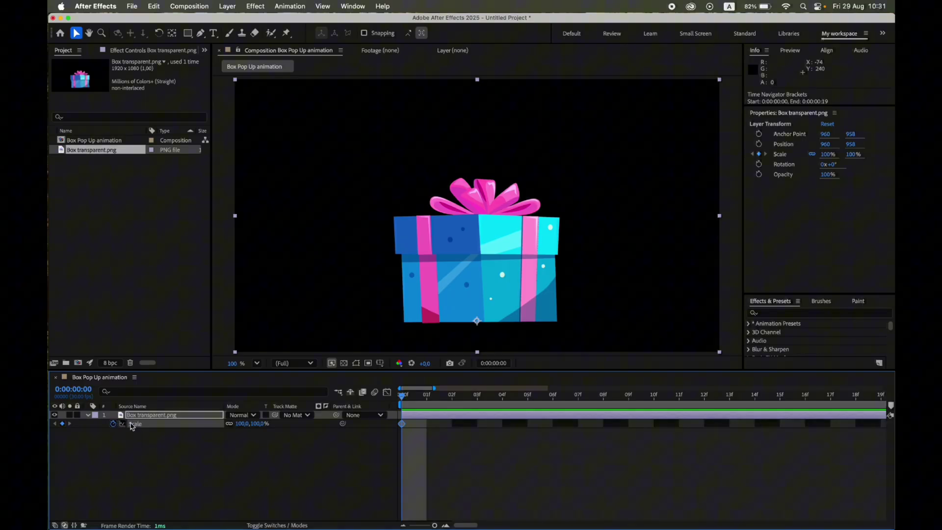
pyautogui.click(244, 424)
pyautogui.press('Return')
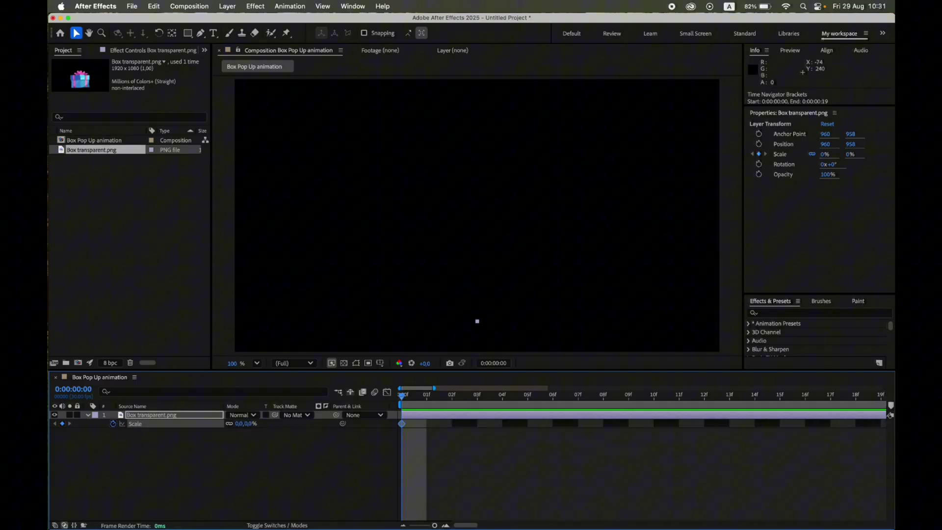
pyautogui.press('space')
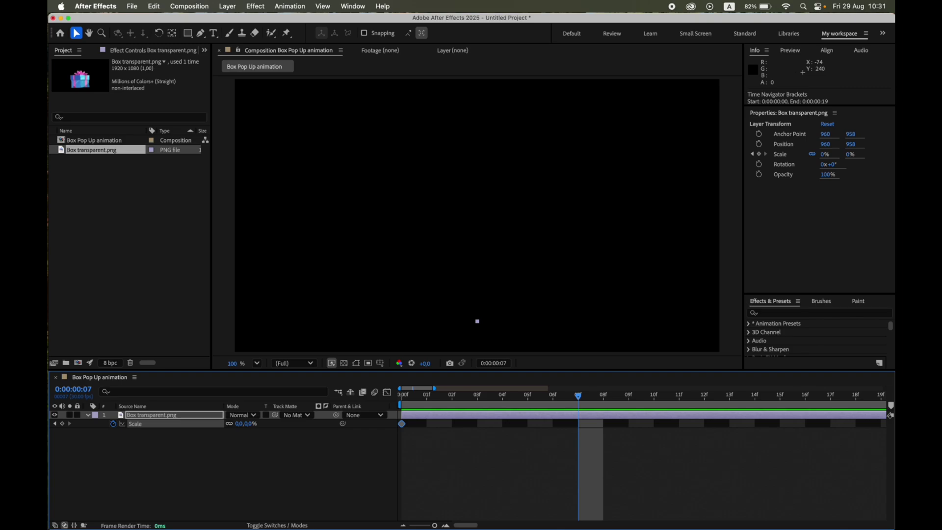
pyautogui.click(240, 424)
pyautogui.press('Return')
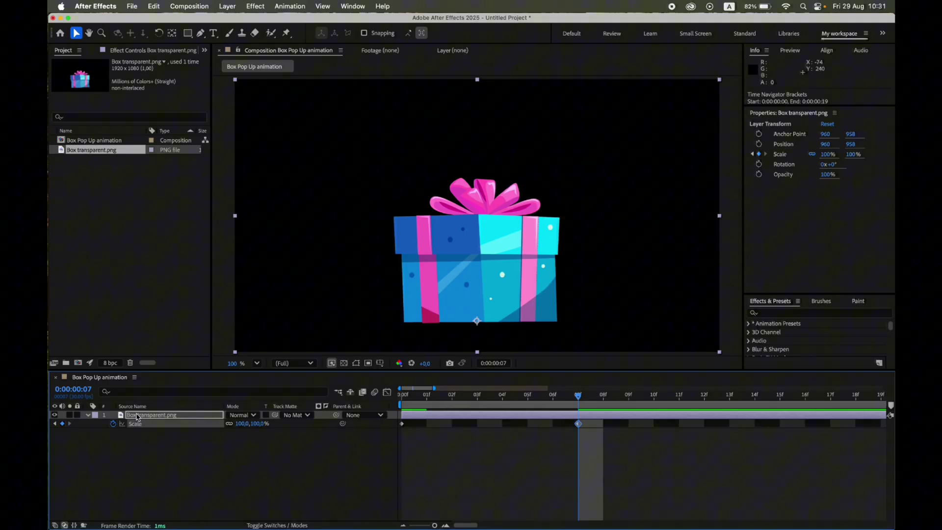
# - Add a Position keyframe at frame 14 and raise the box to 960, 586 at frame 7
pyautogui.click(138, 419)
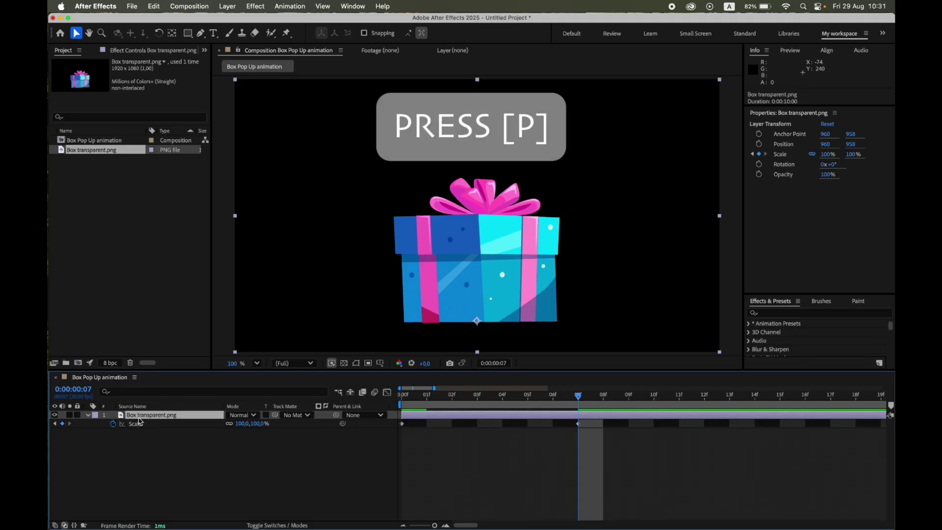
pyautogui.hotkey('shift', 'p')
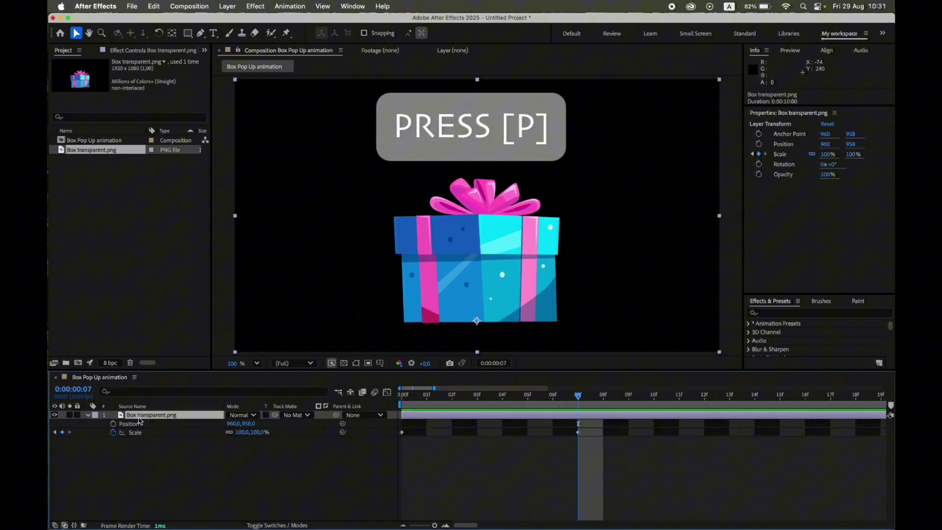
pyautogui.press('pagedown')
pyautogui.press('pagedown')
pyautogui.press('pagedown')
pyautogui.press('pagedown')
pyautogui.press('pagedown')
pyautogui.press('pagedown')
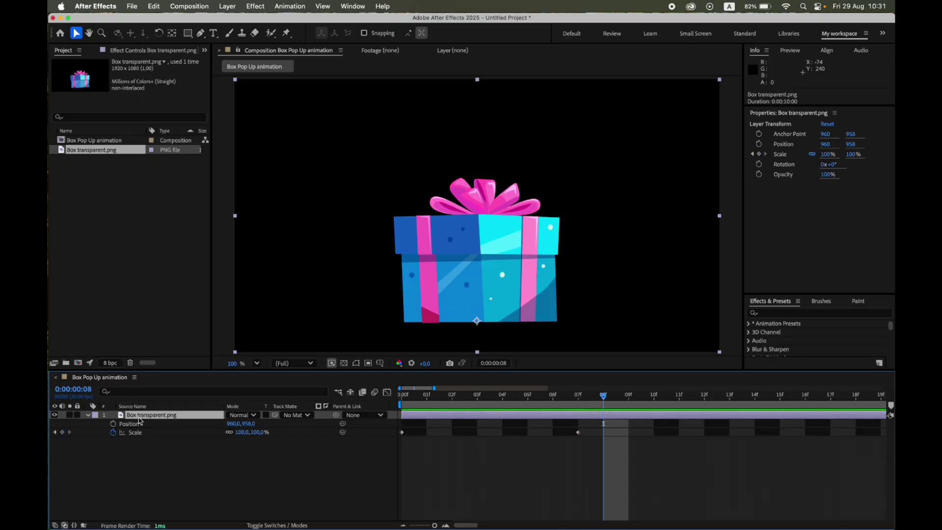
pyautogui.press('pagedown')
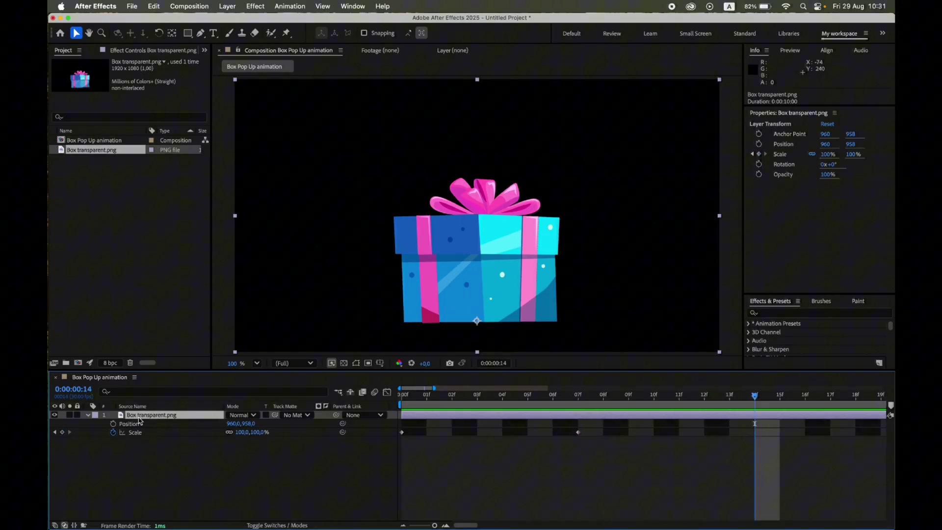
pyautogui.click(113, 424)
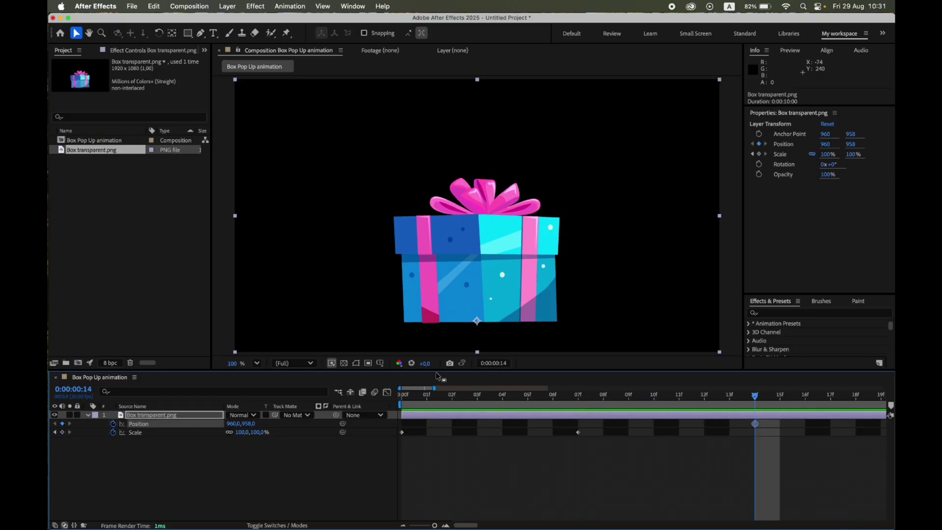
pyautogui.click(579, 396)
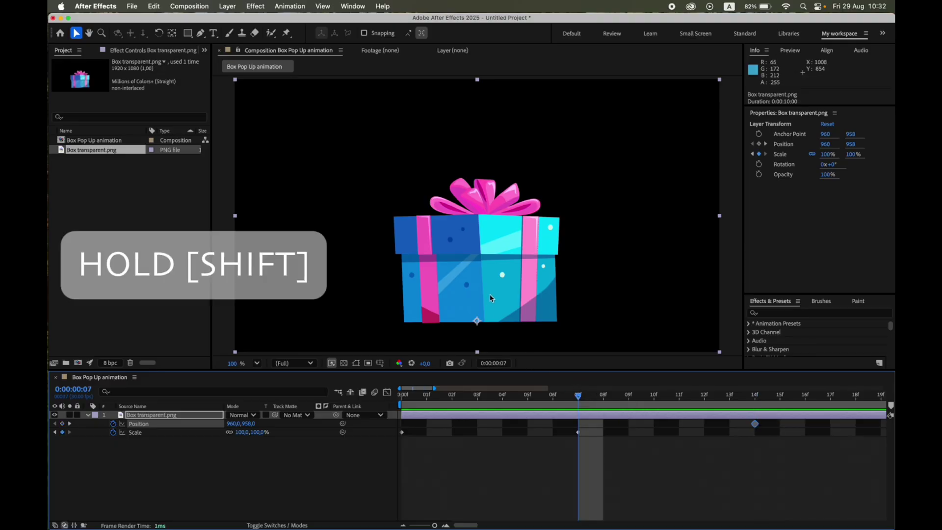
pyautogui.moveTo(476, 293); pyautogui.dragTo(477, 192)
pyautogui.press('F2')
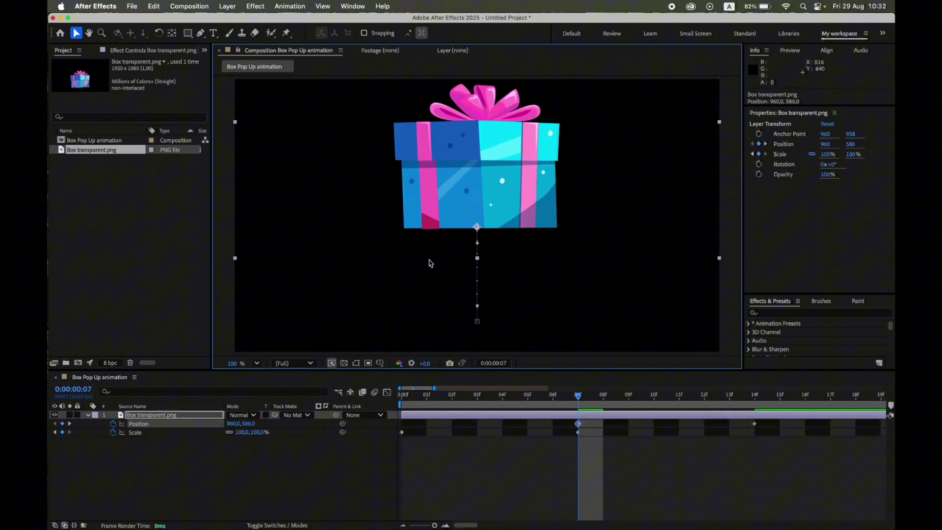
# - Preview the pop-up animation from the first frame
pyautogui.click(403, 399)
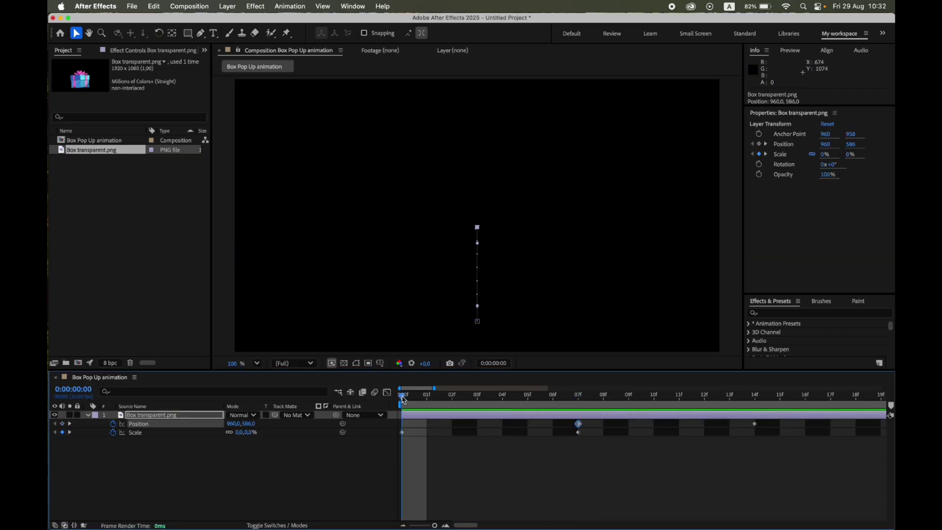
pyautogui.press('space')
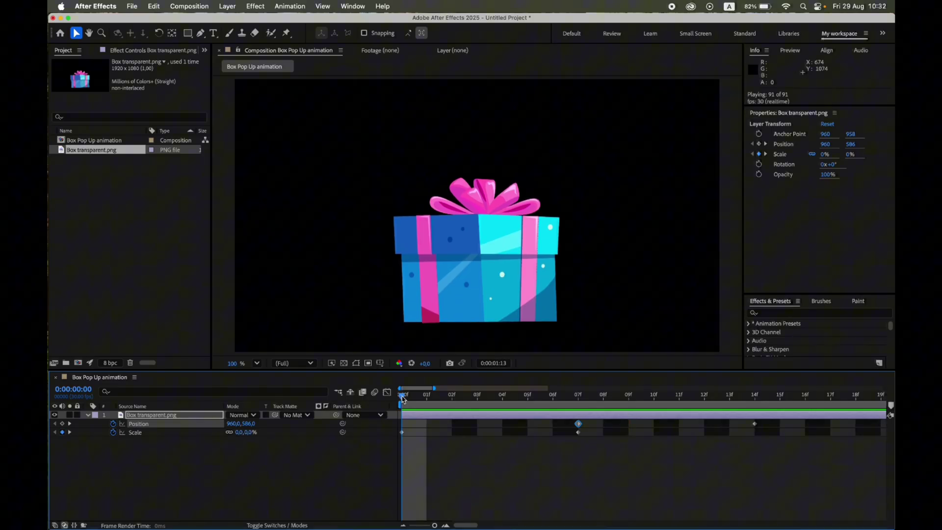
pyautogui.press('space')
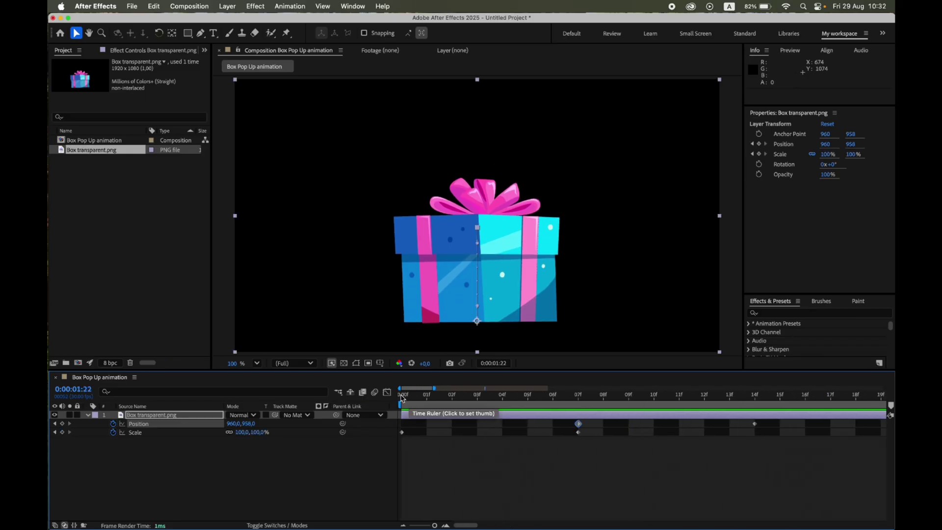
# - Add a 100% Scale keyframe at frame 14
pyautogui.click(403, 398)
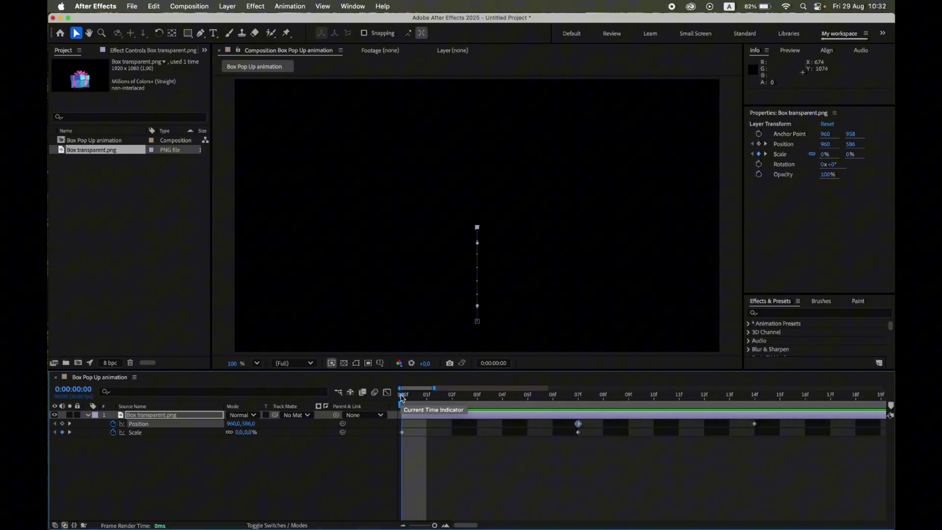
pyautogui.click(756, 398)
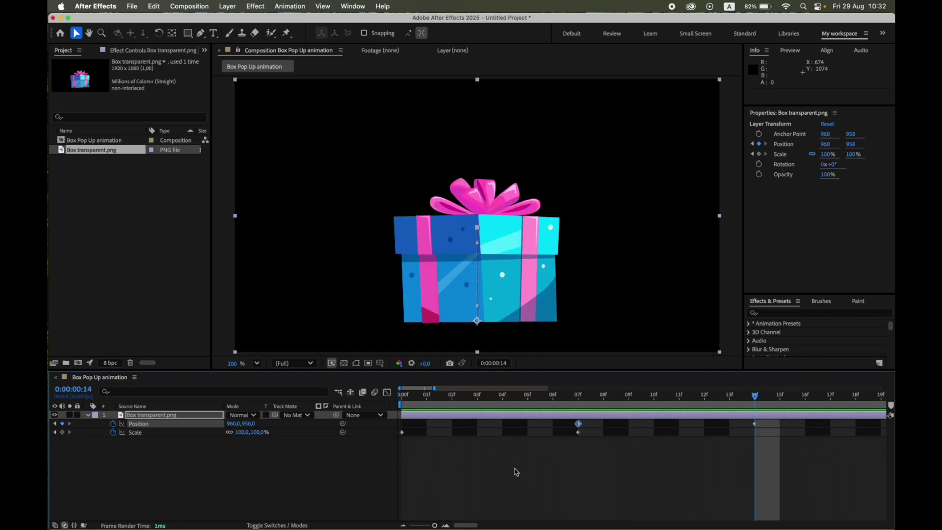
pyautogui.click(62, 433)
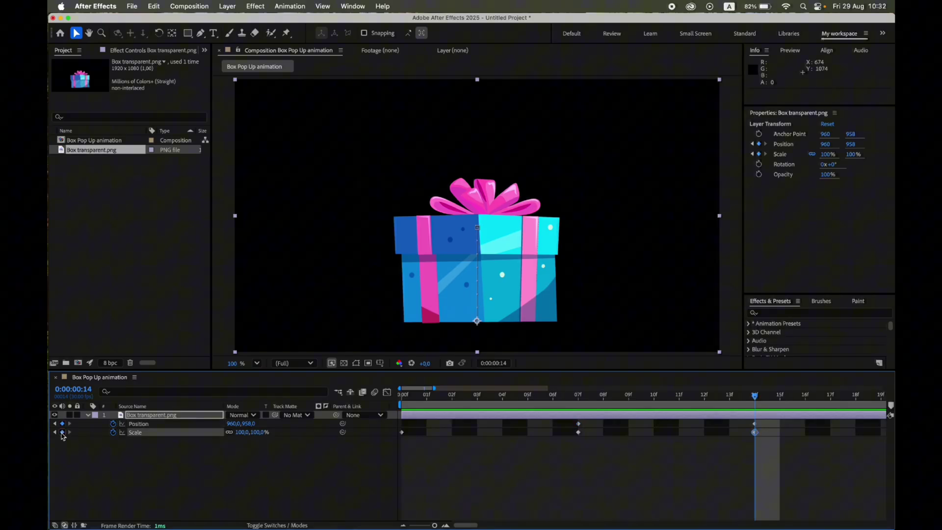
# - At frame 12, unlink Scale proportions and set a stretched 80%, 120% Scale
pyautogui.press('pageup')
pyautogui.press('pageup')
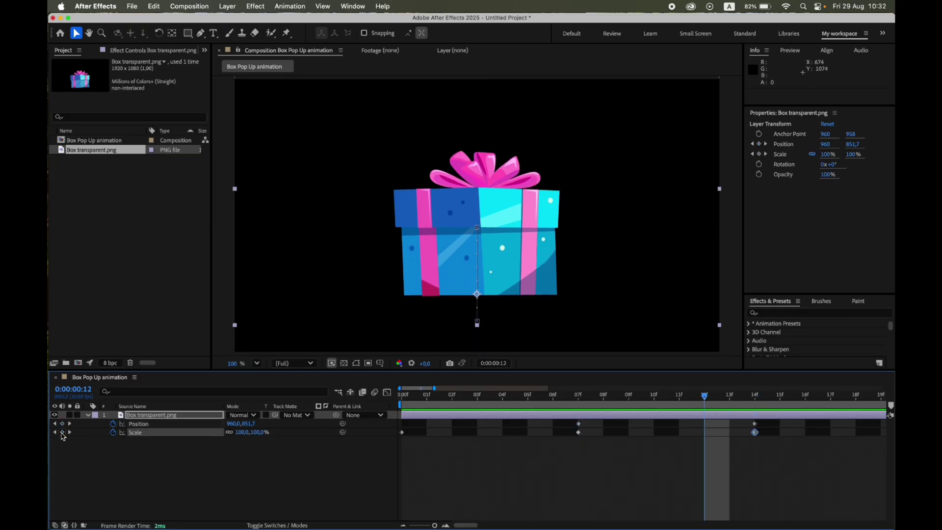
pyautogui.click(229, 432)
pyautogui.click(241, 432)
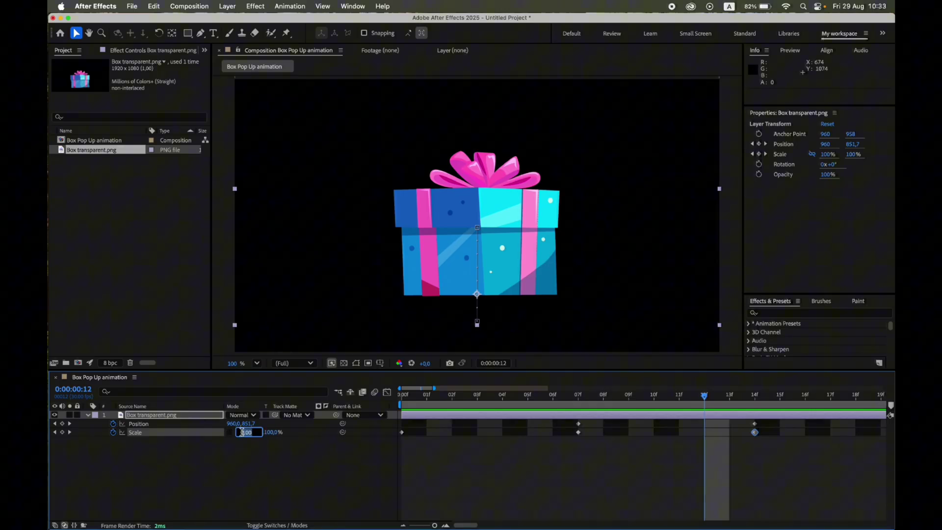
pyautogui.write('80')
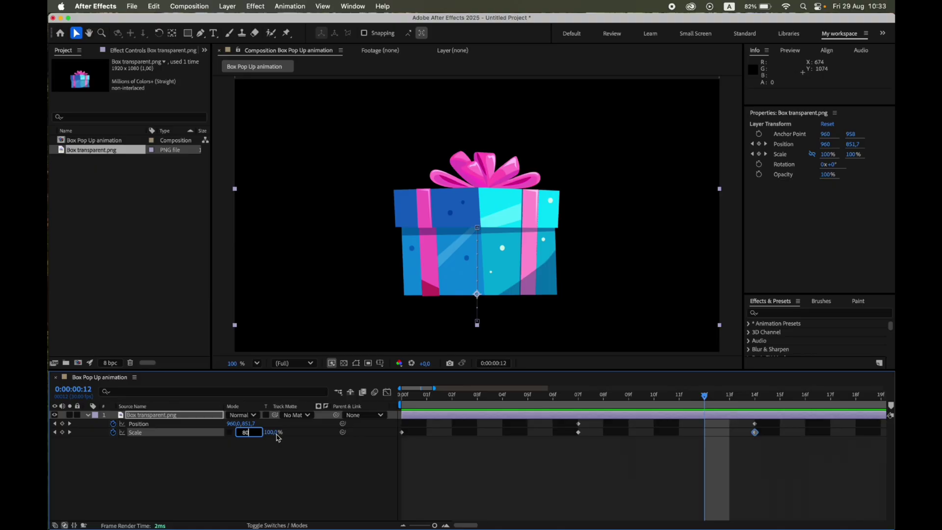
pyautogui.click(273, 438)
pyautogui.click(258, 434)
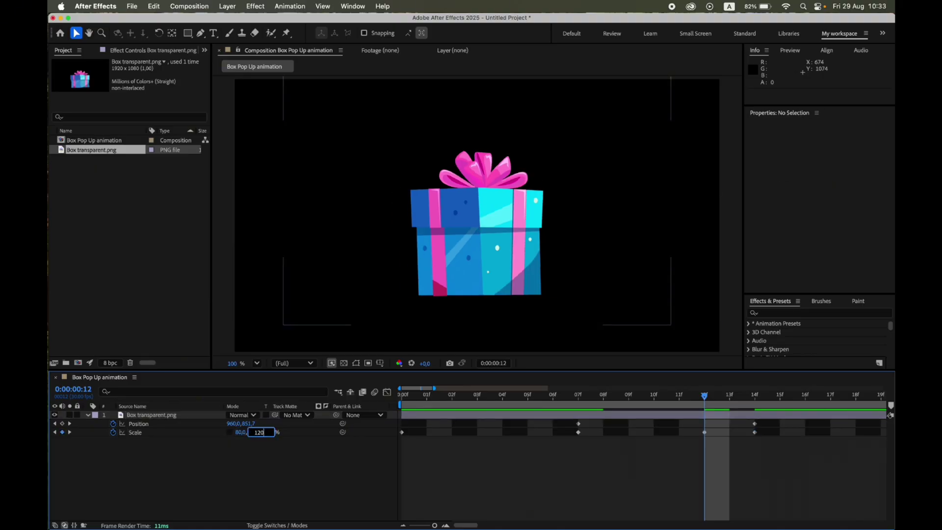
pyautogui.write('120')
pyautogui.press('Return')
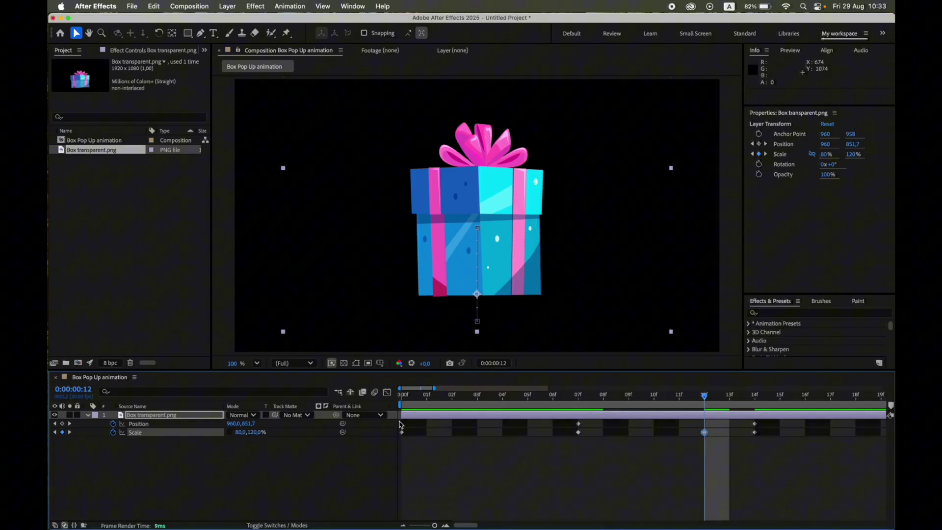
# - Apply Easy Ease to every Position and Scale keyframe and preview from the start
pyautogui.moveTo(400, 420); pyautogui.dragTo(805, 462)
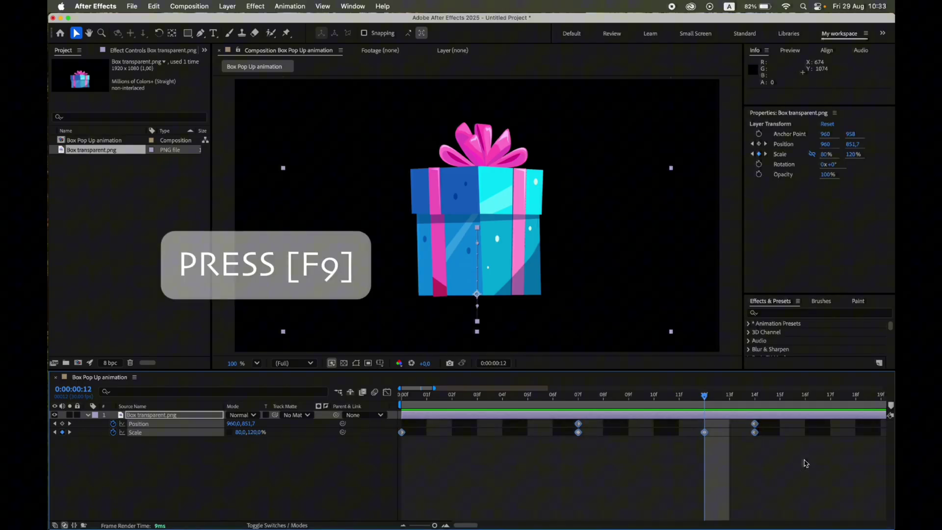
pyautogui.press('F9')
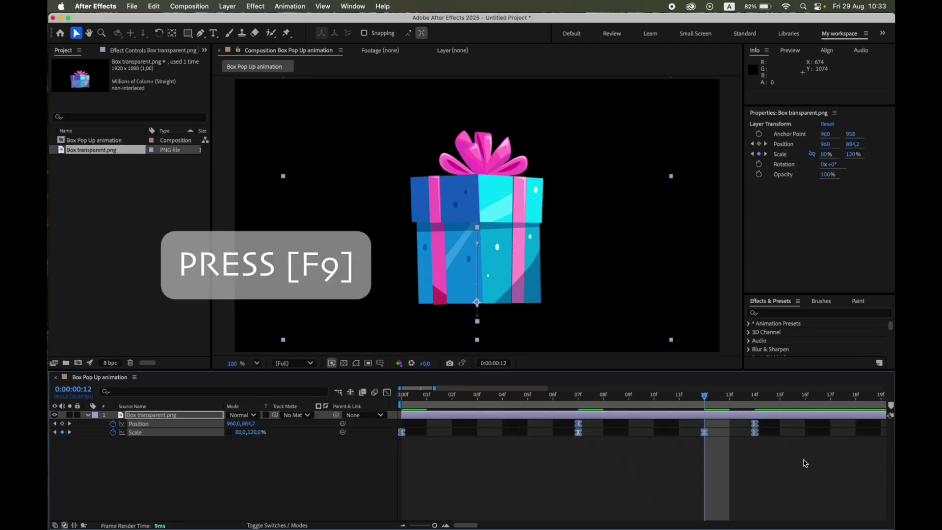
pyautogui.press('Home')
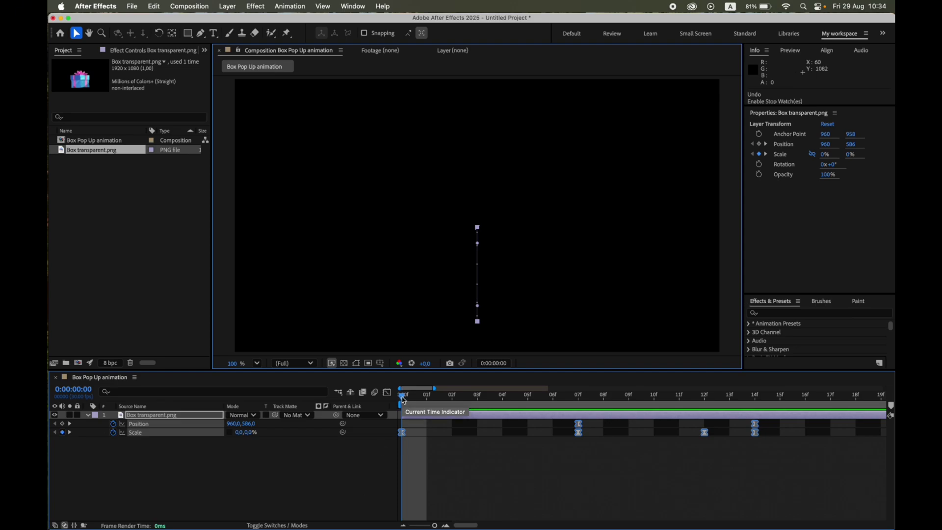
pyautogui.press('space')
pyautogui.press('space')
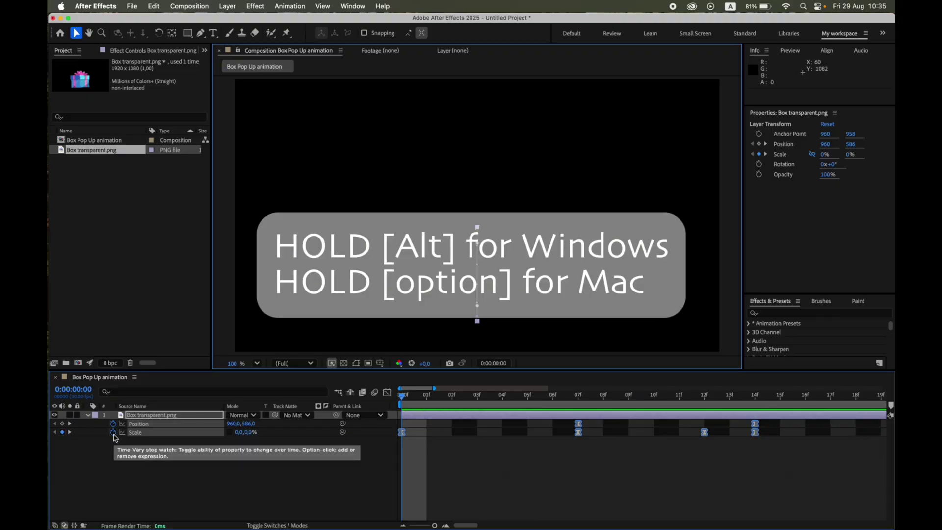
# - Paste the bounce expression (amp .1, freq 1.5) onto Scale and preview the overshoot
pyautogui.keyDown('alt'); pyautogui.click(115, 432); pyautogui.keyUp('alt')
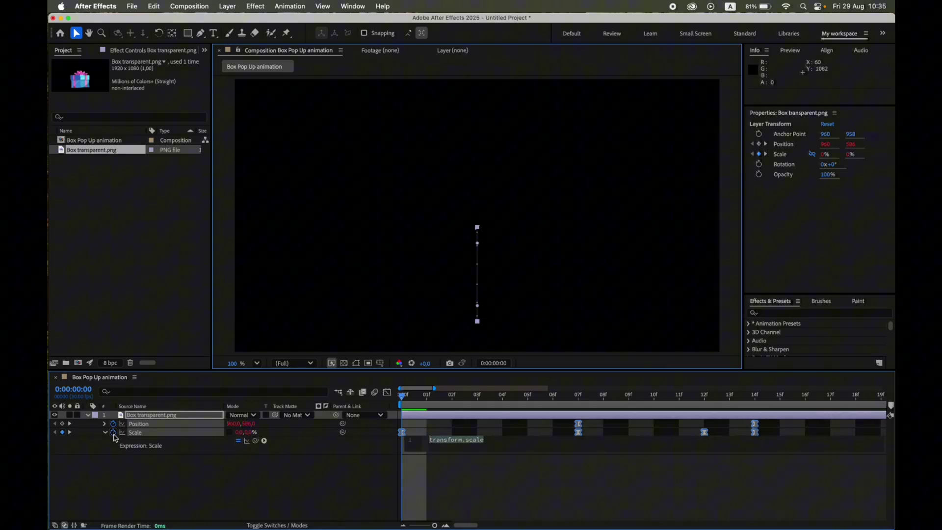
pyautogui.press('super+v')
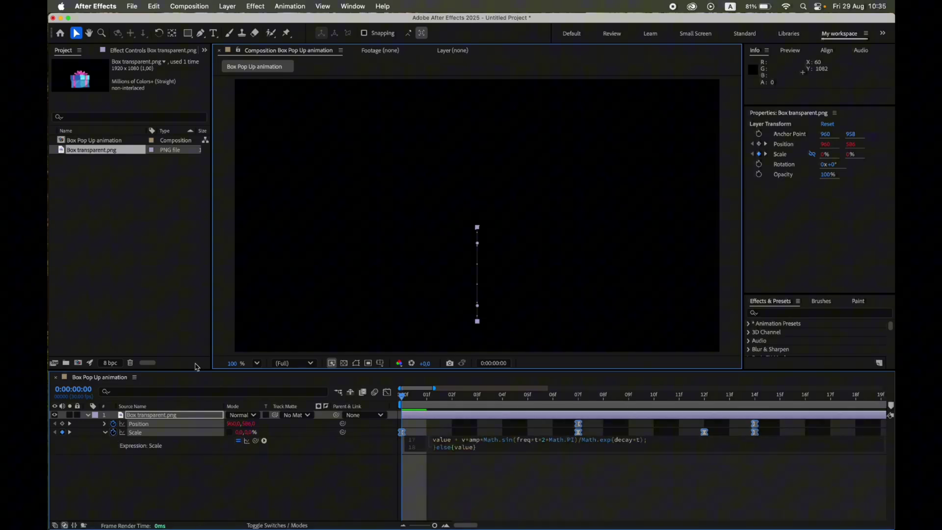
pyautogui.click(223, 352)
pyautogui.press('space')
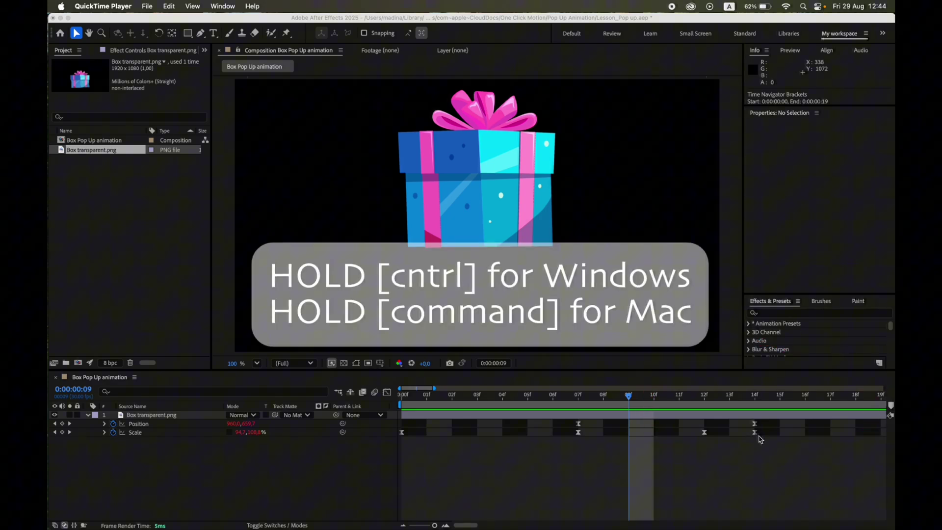
# - Convert the final Scale keyframe at frame 14 to linear
pyautogui.keyDown('super'); pyautogui.click(755, 433); pyautogui.keyUp('super')
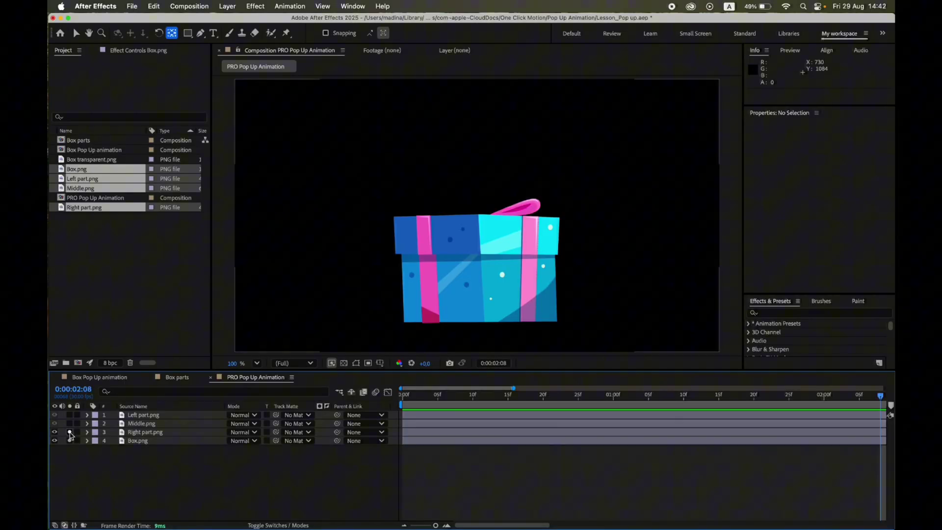
# - Show the Left part layer and parent Left part, Middle and Right part layers to Box.png
pyautogui.click(70, 415)
pyautogui.click(69, 415)
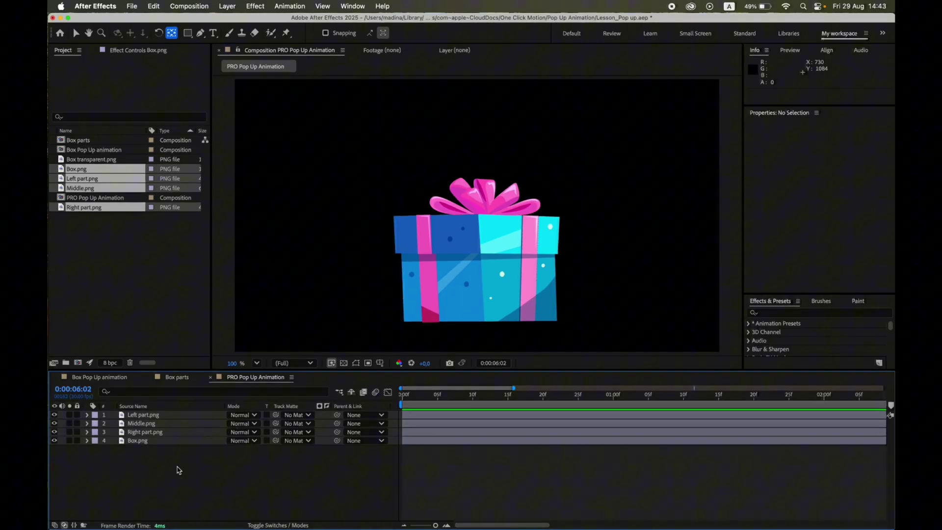
pyautogui.click(179, 415)
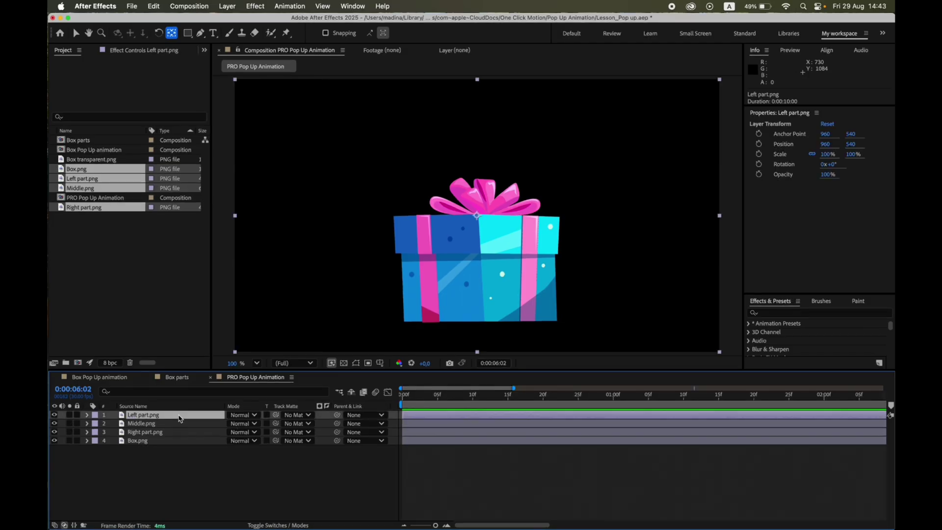
pyautogui.keyDown('shift'); pyautogui.click(177, 425); pyautogui.keyUp('shift')
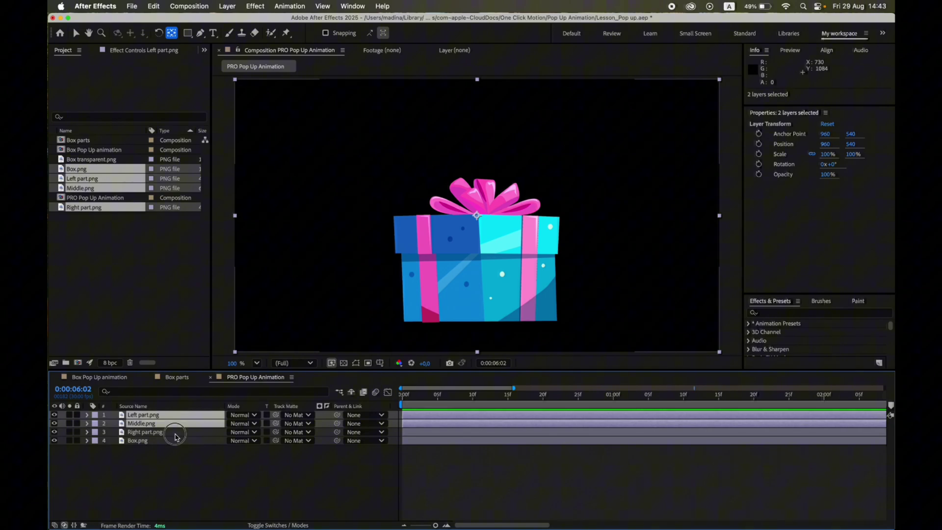
pyautogui.keyDown('shift'); pyautogui.click(181, 434); pyautogui.keyUp('shift')
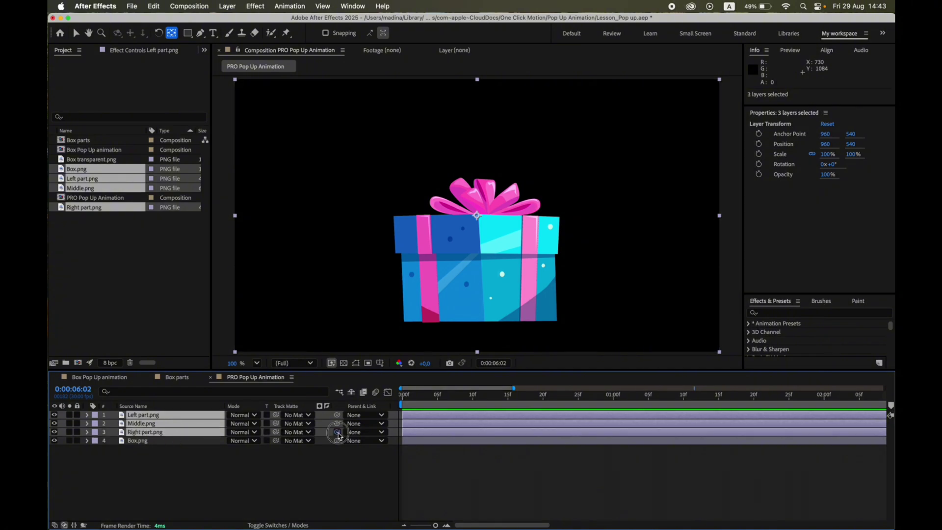
pyautogui.moveTo(338, 434); pyautogui.dragTo(214, 444)
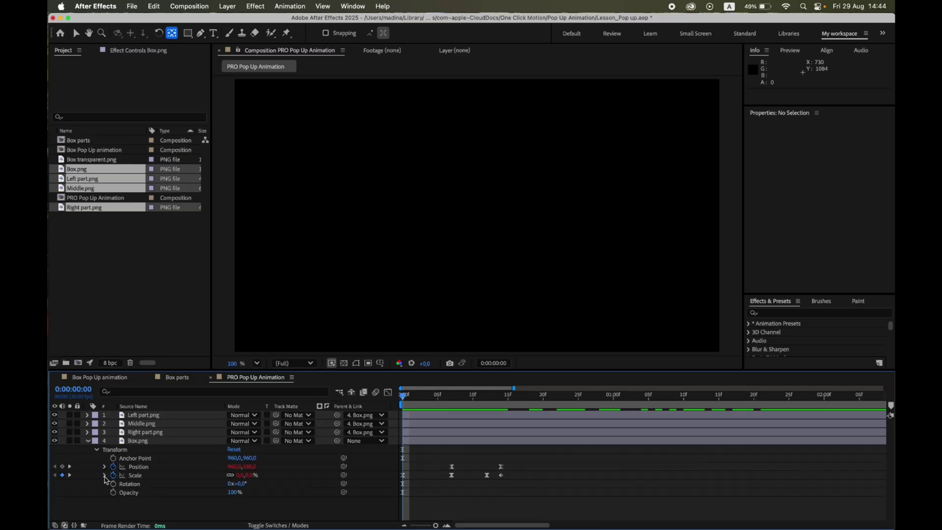
# - Open Box.png's Scale bounce expression (amp 0.1, freq 1.5, decay 3.0) and select its code
pyautogui.click(105, 475)
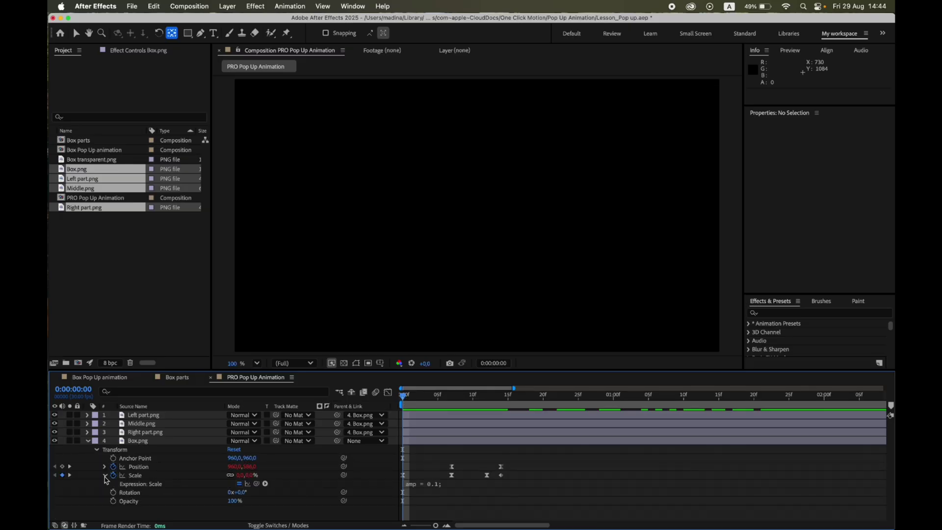
pyautogui.click(407, 485)
pyautogui.moveTo(889, 458); pyautogui.dragTo(888, 478)
pyautogui.click(412, 469)
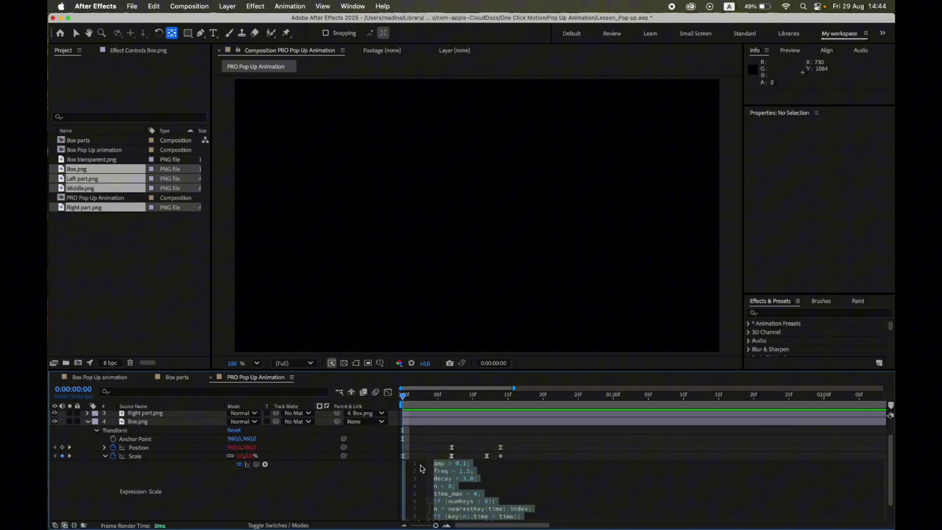
pyautogui.moveTo(893, 466); pyautogui.dragTo(892, 443)
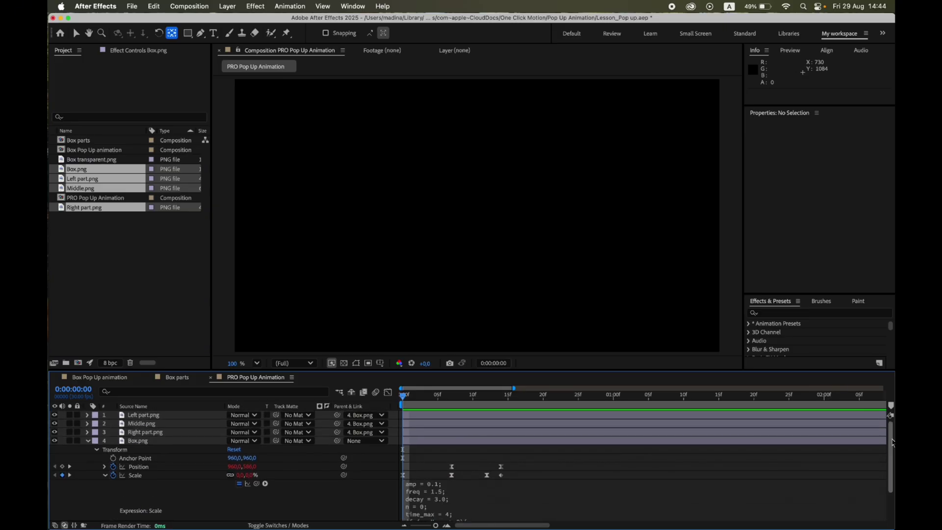
# - Collapse Box.png's Transform group and select the Box.png layer
pyautogui.click(732, 340)
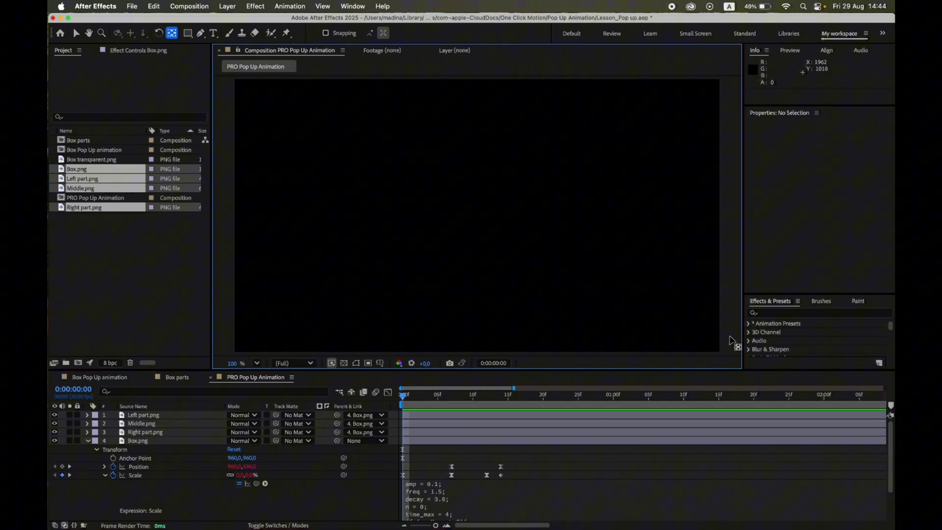
pyautogui.click(404, 401)
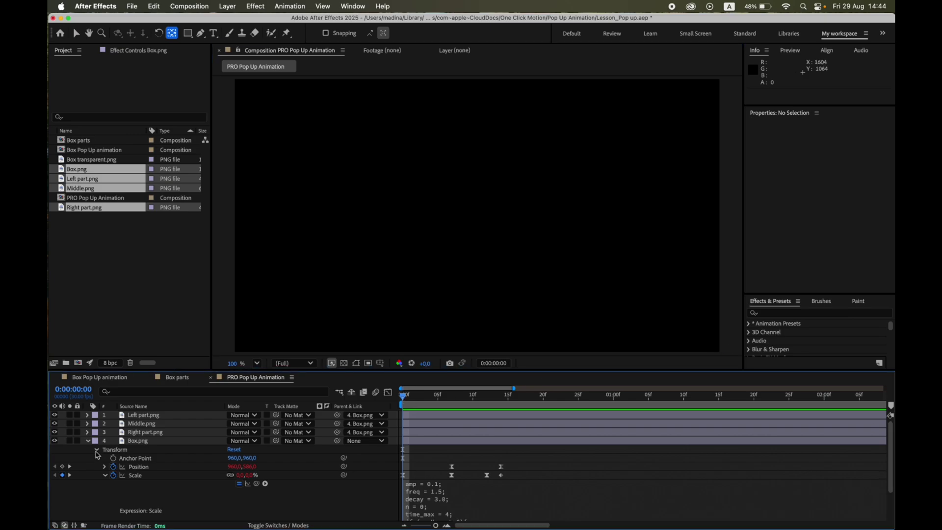
pyautogui.click(97, 450)
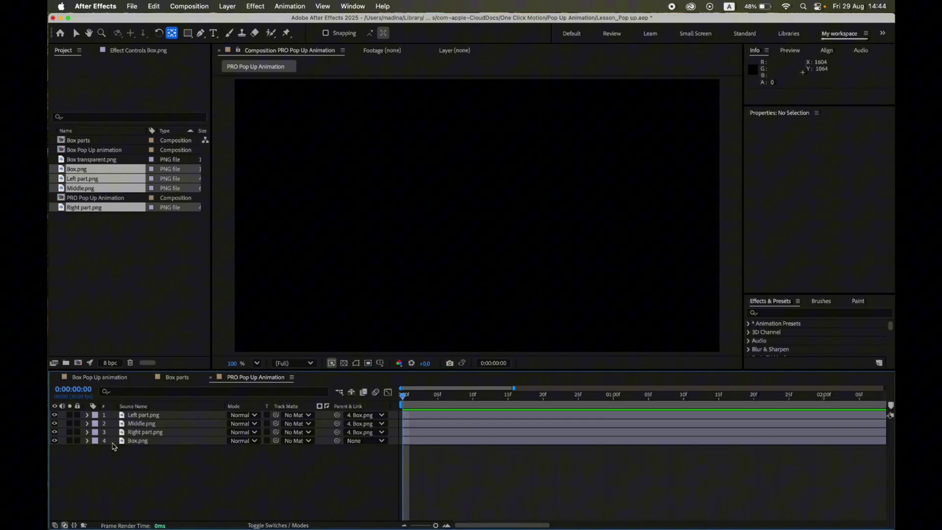
pyautogui.click(145, 443)
# - Preview, then paste Box.png's Scale keyframes onto the Left part, Middle and Right part layers
pyautogui.press('u')
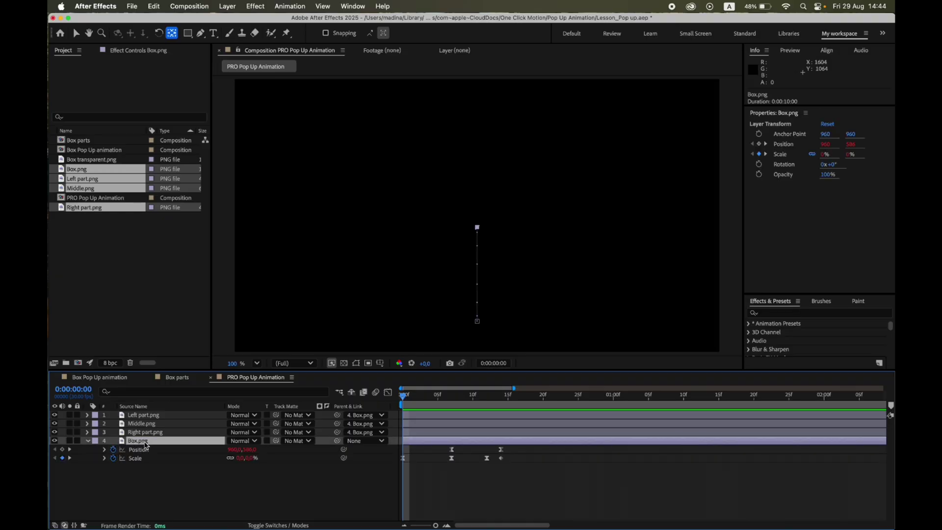
pyautogui.press('space')
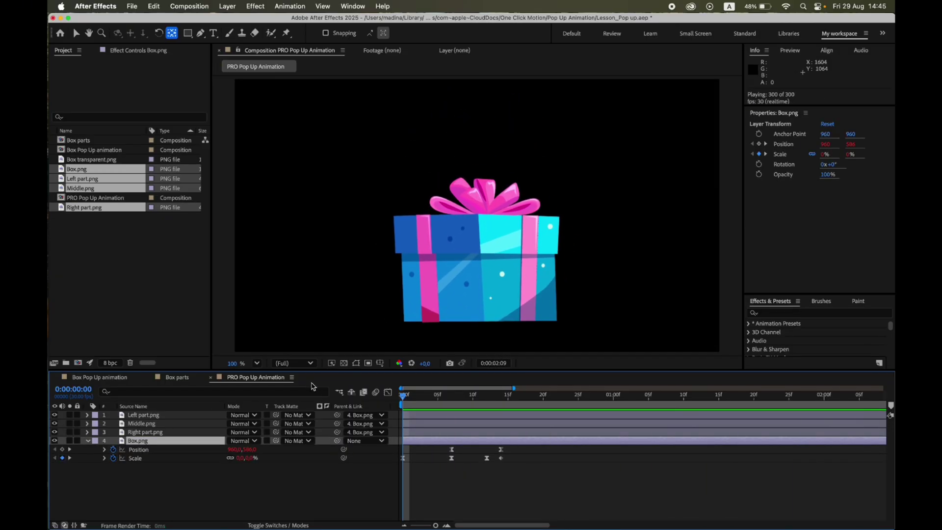
pyautogui.press('space')
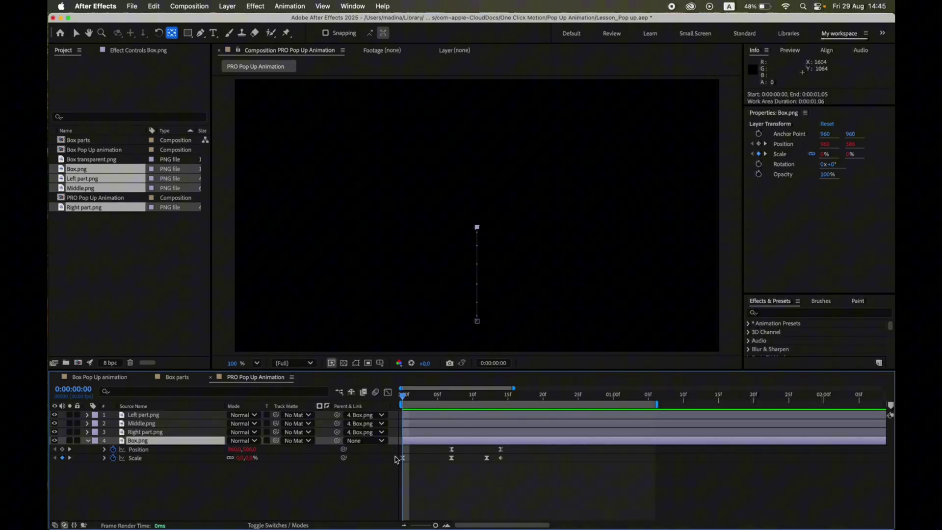
pyautogui.moveTo(395, 455); pyautogui.dragTo(421, 464)
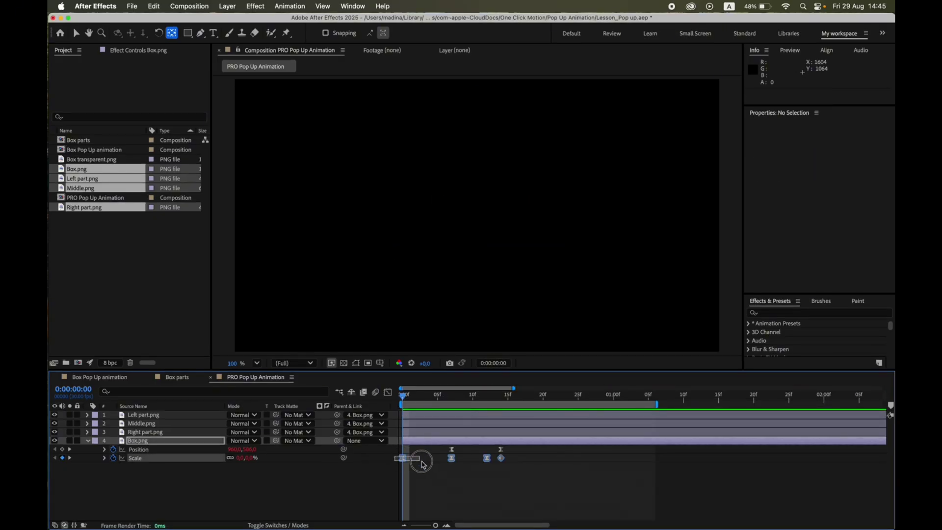
pyautogui.click(189, 418)
pyautogui.keyDown('shift'); pyautogui.click(190, 422); pyautogui.keyUp('shift')
pyautogui.keyDown('shift'); pyautogui.click(189, 433); pyautogui.keyUp('shift')
pyautogui.press('super+v')
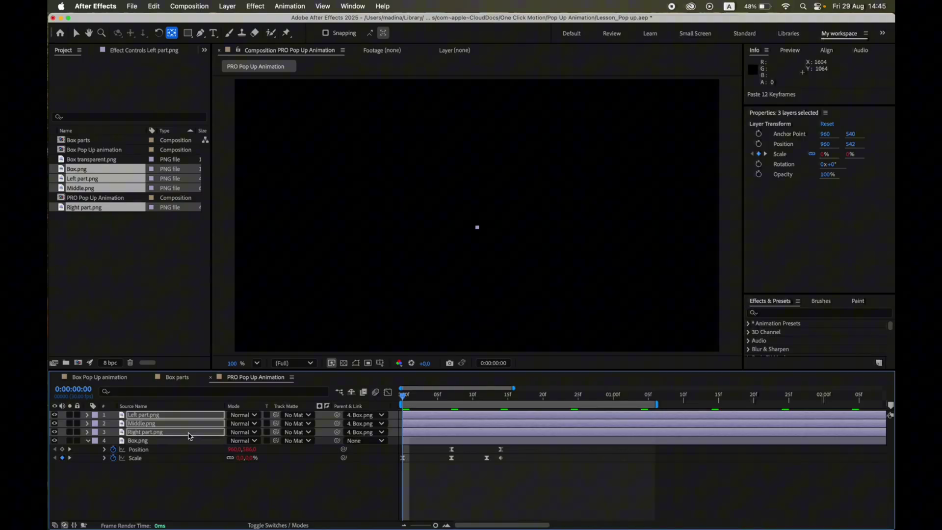
pyautogui.press('u')
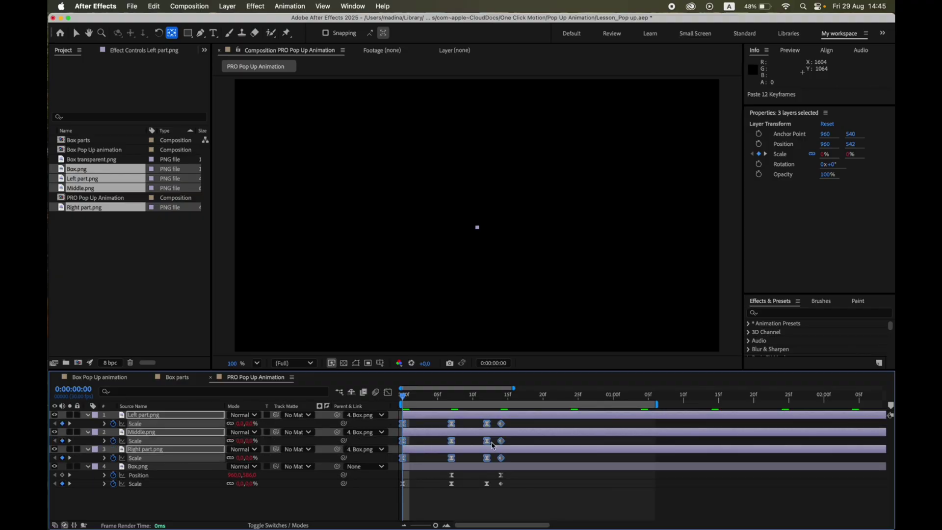
# - At frame 12, set the Left ribbon's height to 160% and the Middle ribbon's to 130%
pyautogui.click(488, 402)
pyautogui.click(721, 343)
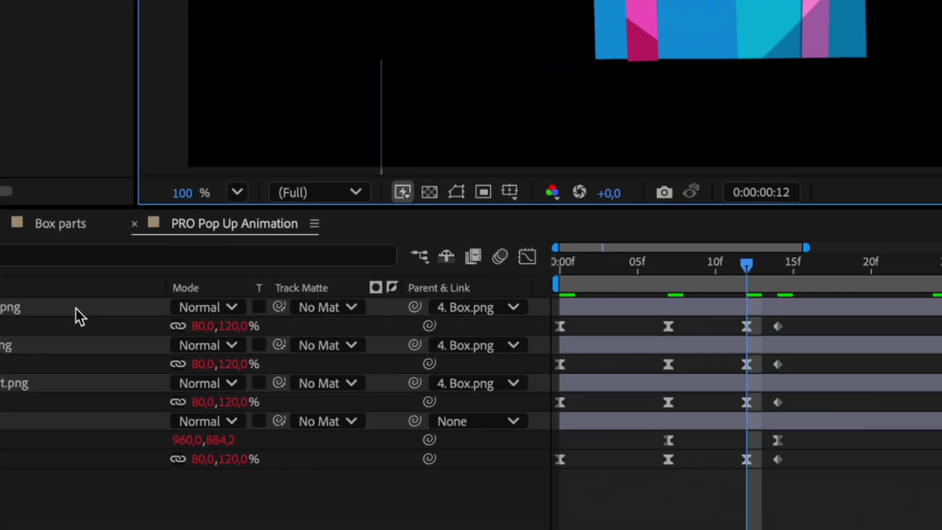
pyautogui.click(184, 417)
pyautogui.click(232, 327)
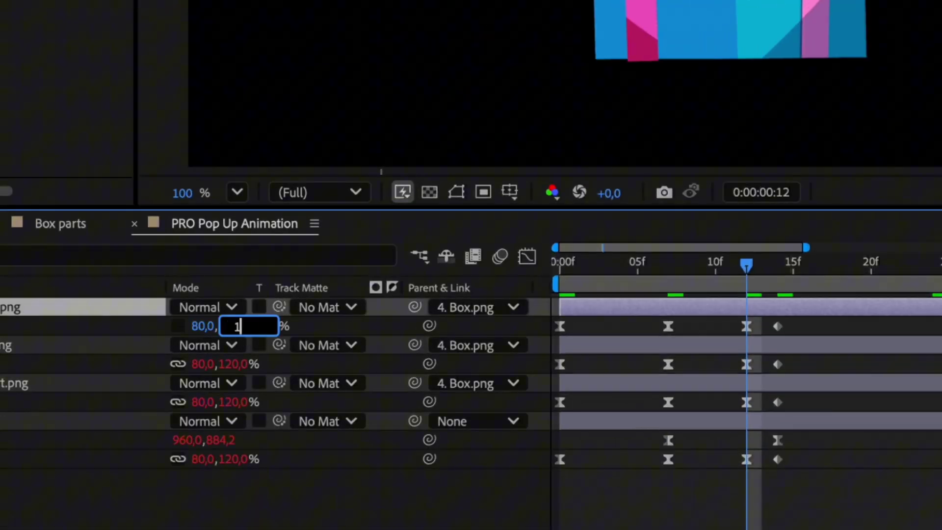
pyautogui.write('160')
pyautogui.click(232, 364)
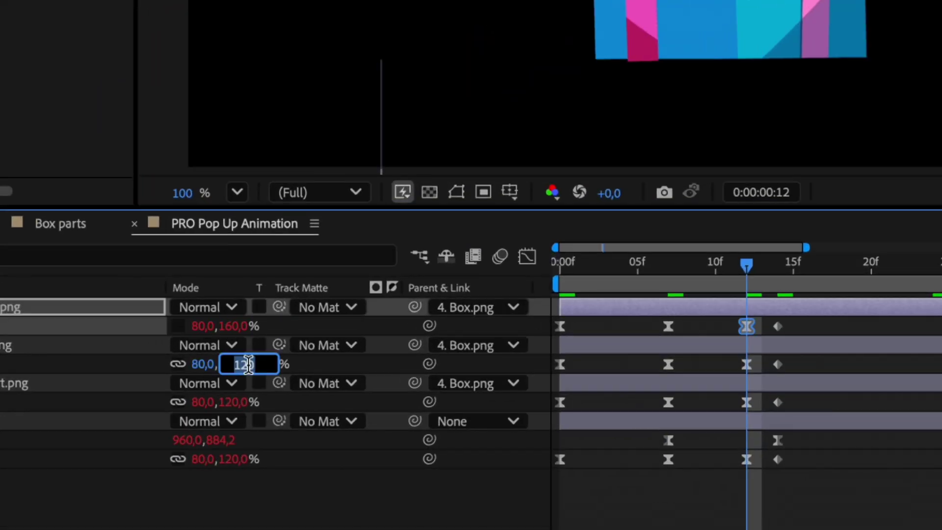
pyautogui.click(178, 364)
pyautogui.click(237, 365)
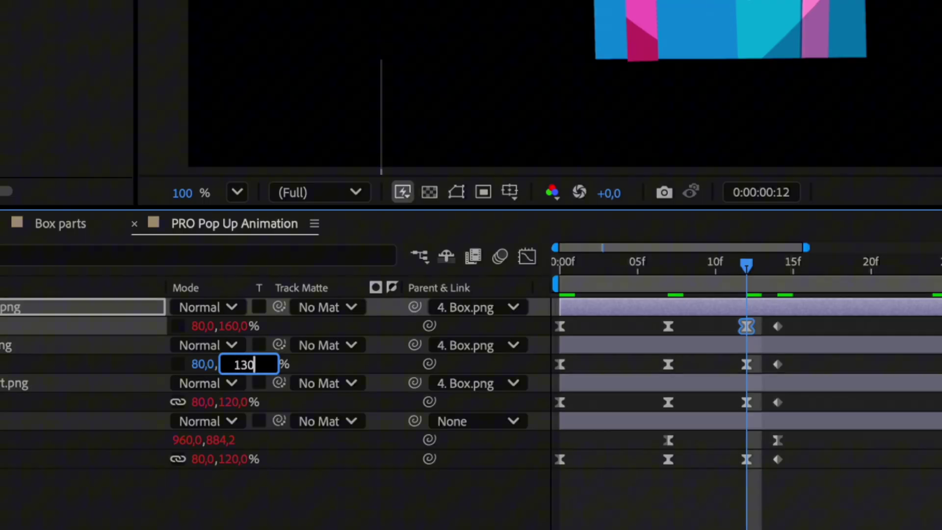
pyautogui.click(198, 365)
pyautogui.press('Return')
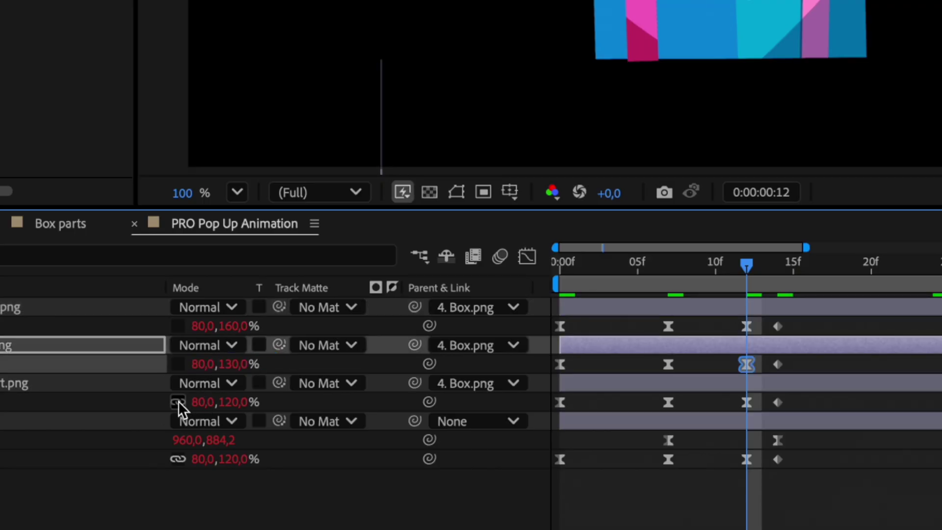
# - Set the Right ribbon's scale to 70×180% and the Left ribbon's width to 70%
pyautogui.click(233, 403)
pyautogui.write('180')
pyautogui.press('Return')
pyautogui.click(199, 402)
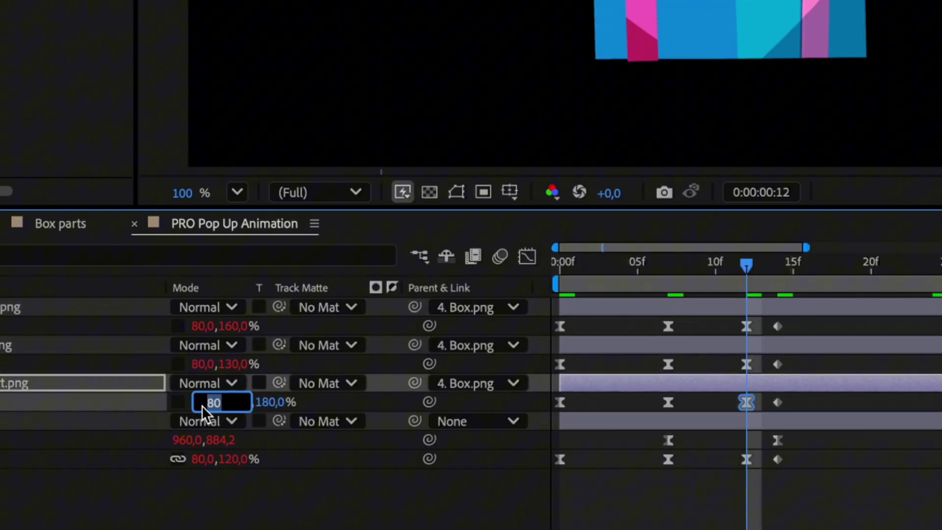
pyautogui.write('70')
pyautogui.click(205, 326)
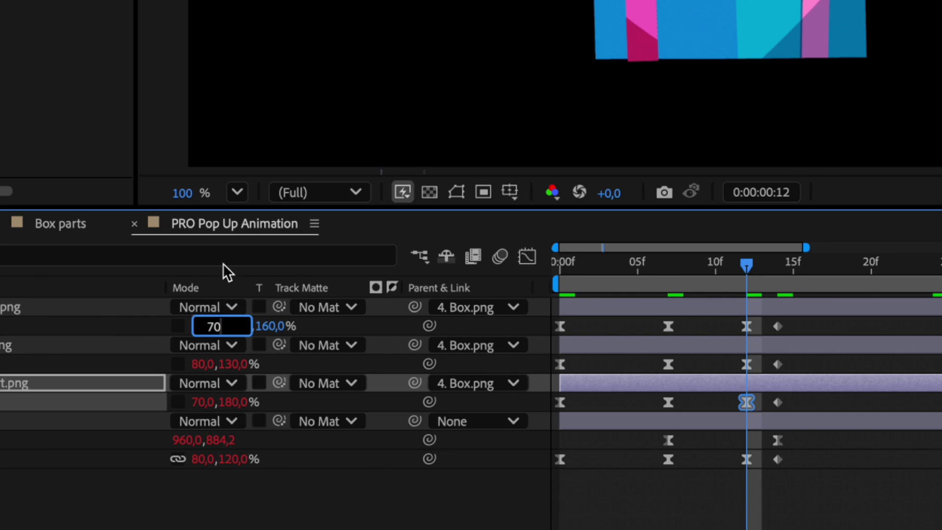
pyautogui.write('70')
pyautogui.press('Return')
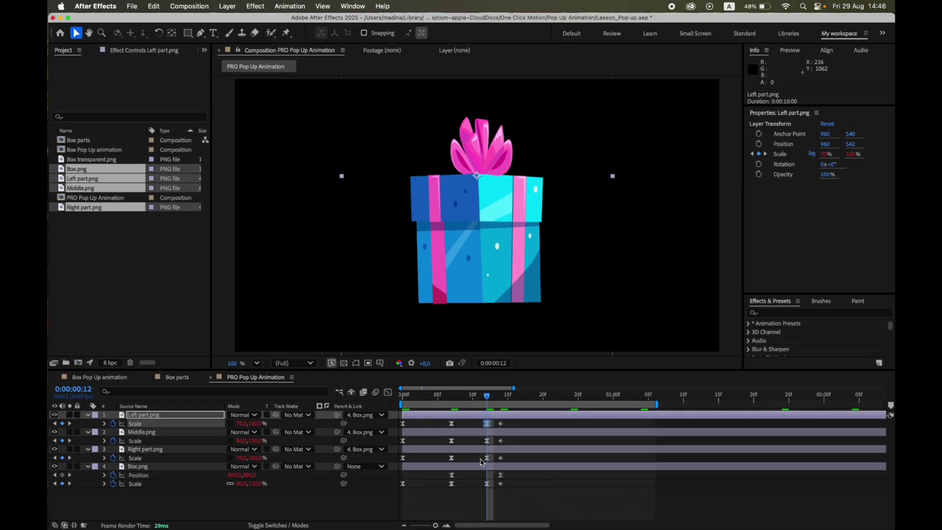
# - Shift the Right part, Middle and Left part Scale keyframes later, then preview from the start
pyautogui.moveTo(485, 460); pyautogui.dragTo(508, 424)
pyautogui.click(486, 440)
pyautogui.click(135, 423)
pyautogui.click(404, 395)
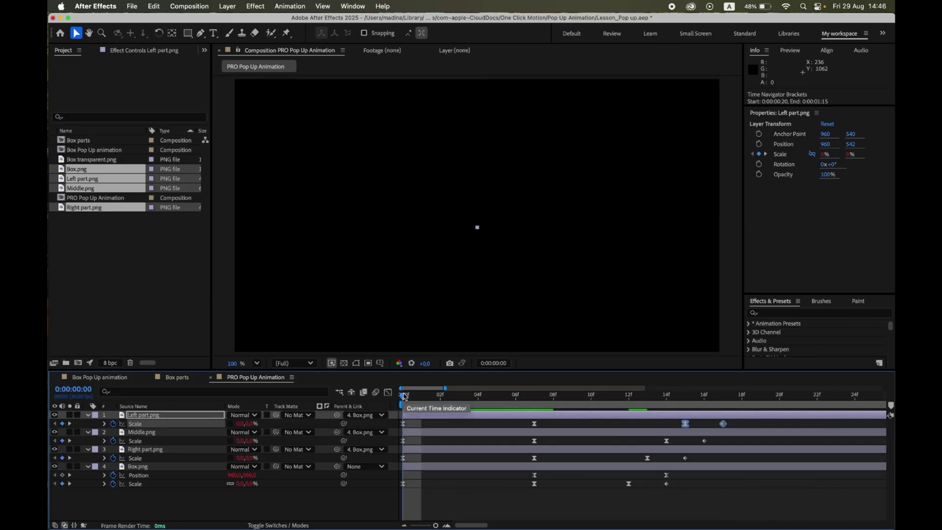
pyautogui.press('space')
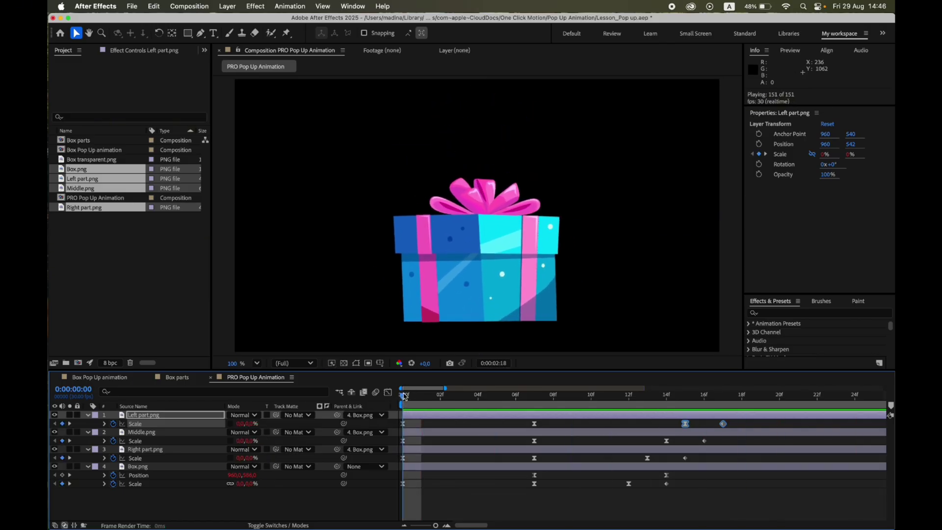
# - Nudge the Left and Right part Scale keys a few more frames later and preview the refined timing
pyautogui.click(678, 425)
pyautogui.moveTo(677, 425); pyautogui.dragTo(704, 423)
pyautogui.click(657, 444)
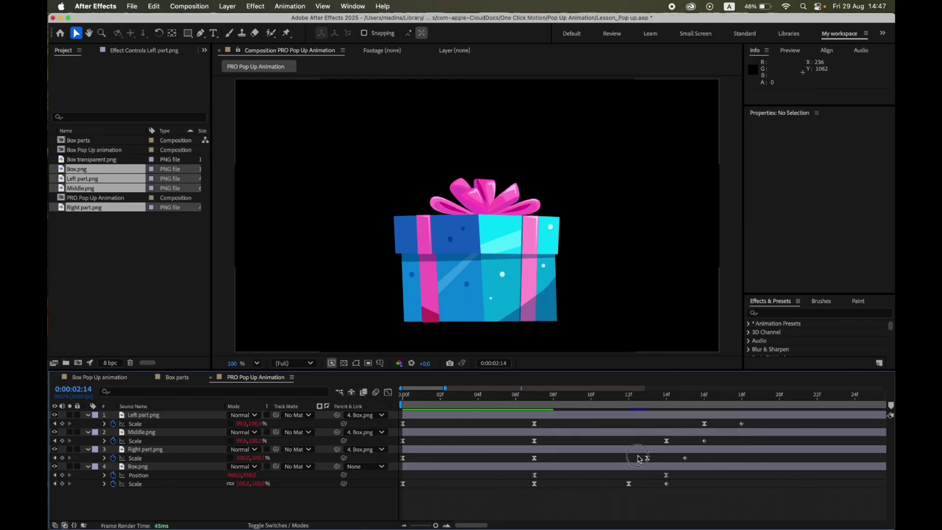
pyautogui.moveTo(637, 452); pyautogui.dragTo(685, 458)
pyautogui.moveTo(696, 416); pyautogui.dragTo(759, 433)
pyautogui.moveTo(704, 424); pyautogui.dragTo(722, 424)
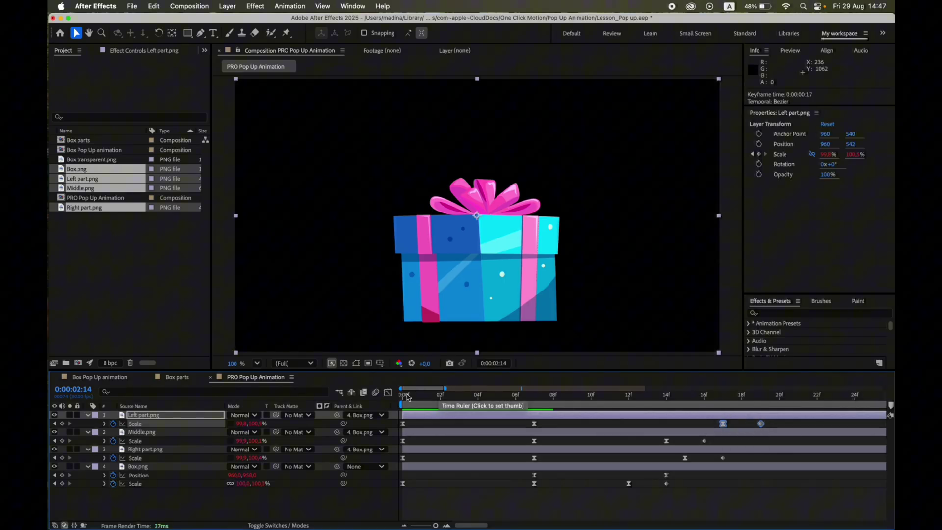
pyautogui.click(403, 395)
pyautogui.press('space')
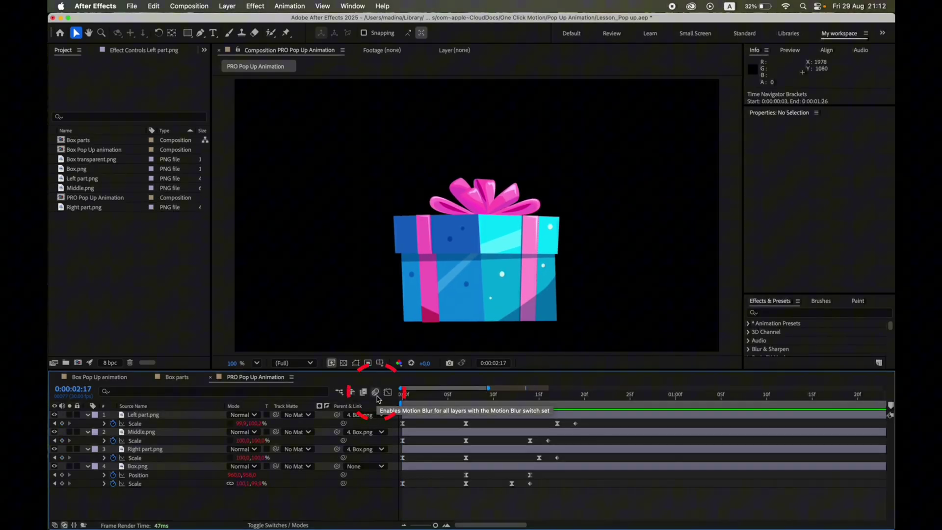
# - Turn on the Enable Motion Blur switch for the PRO Pop Up Animation composition
pyautogui.click(376, 395)
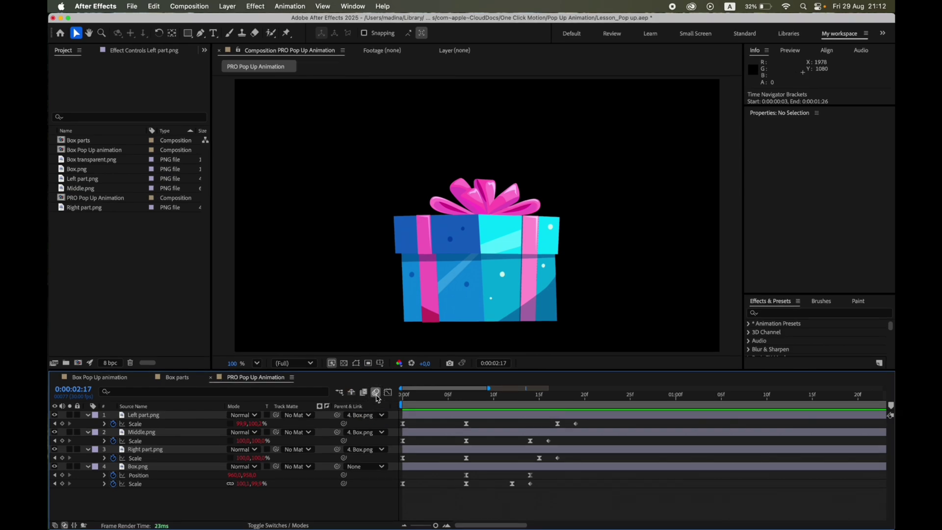